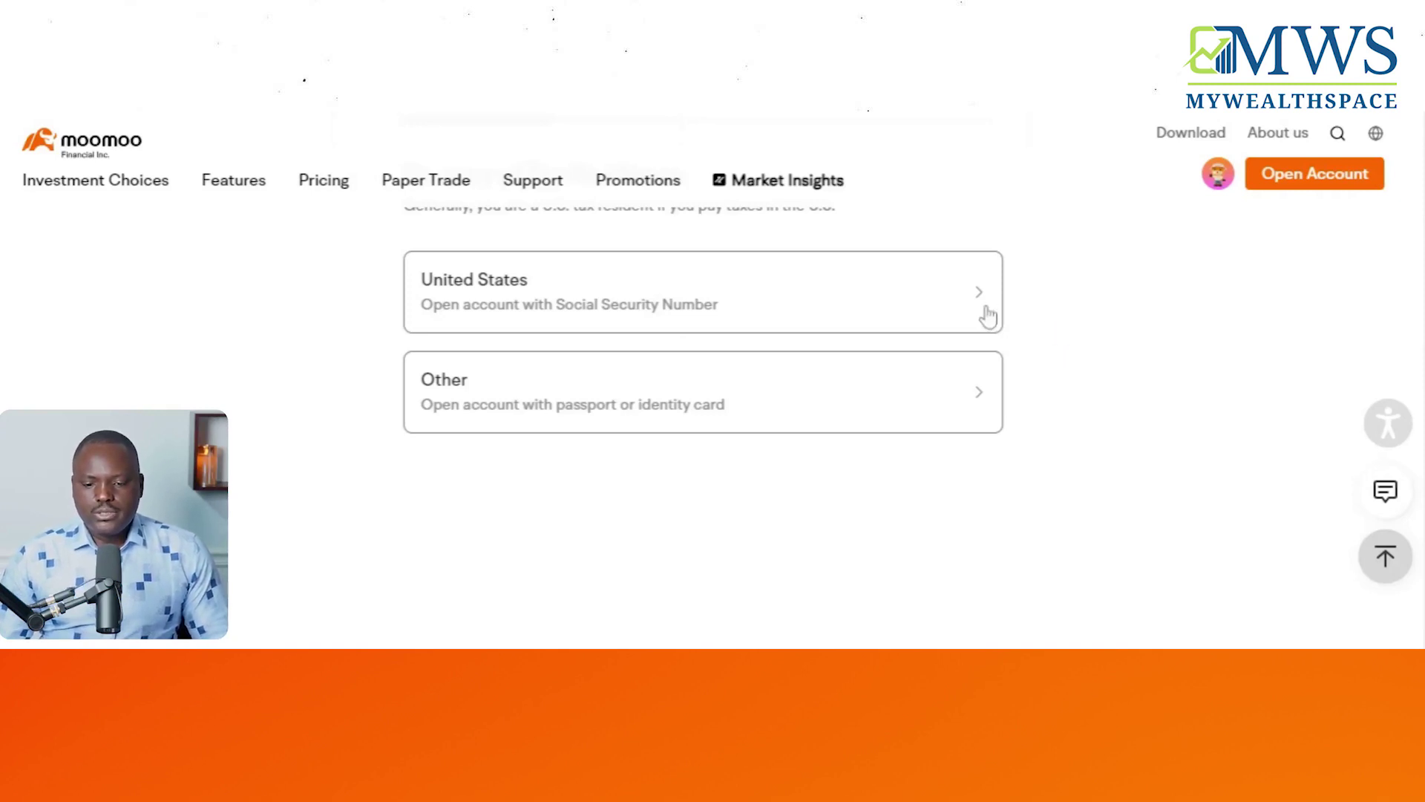
Step: Choose United States tax residency to open the account with a Social Security Number
scroll(1101, 295, "down", 2)
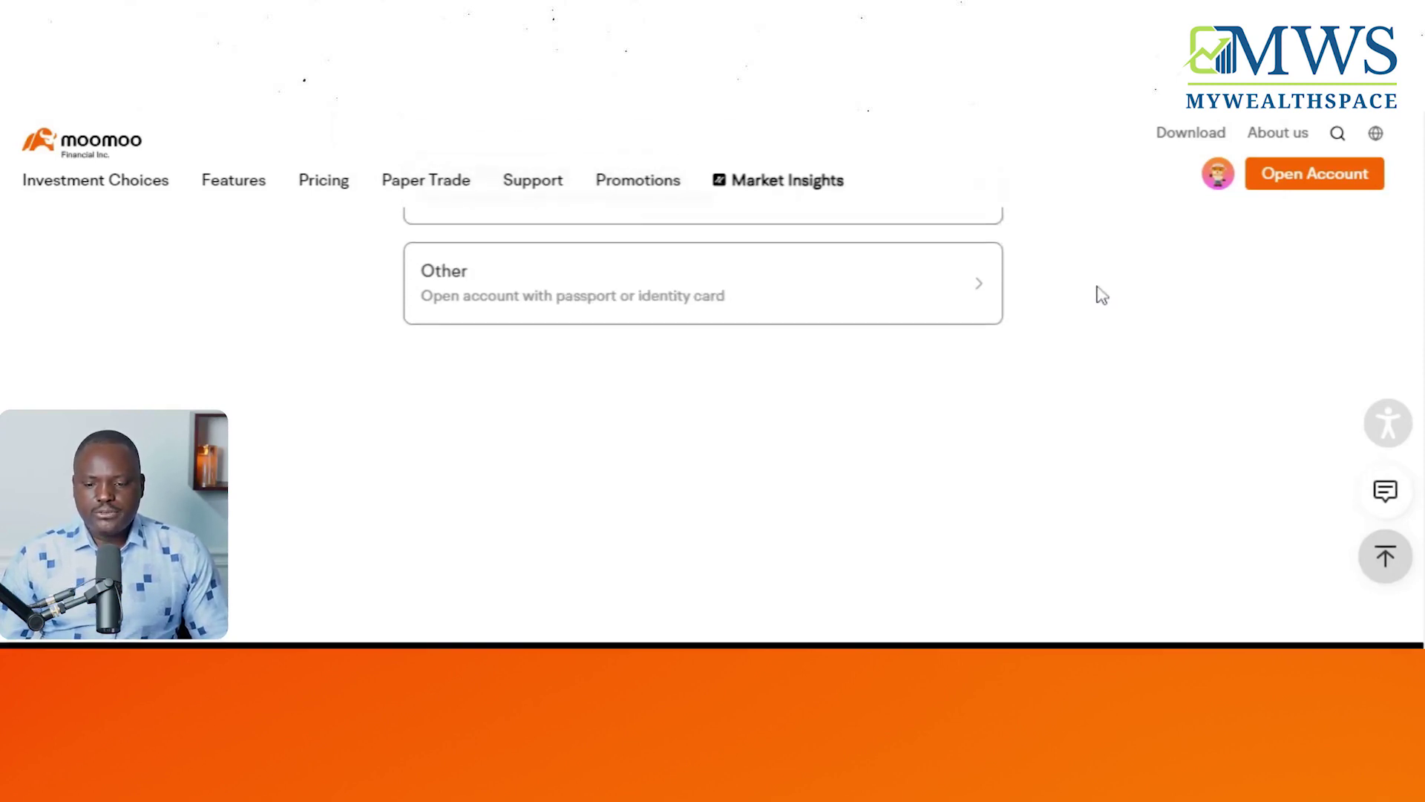
scroll(1100, 295, "up", 2)
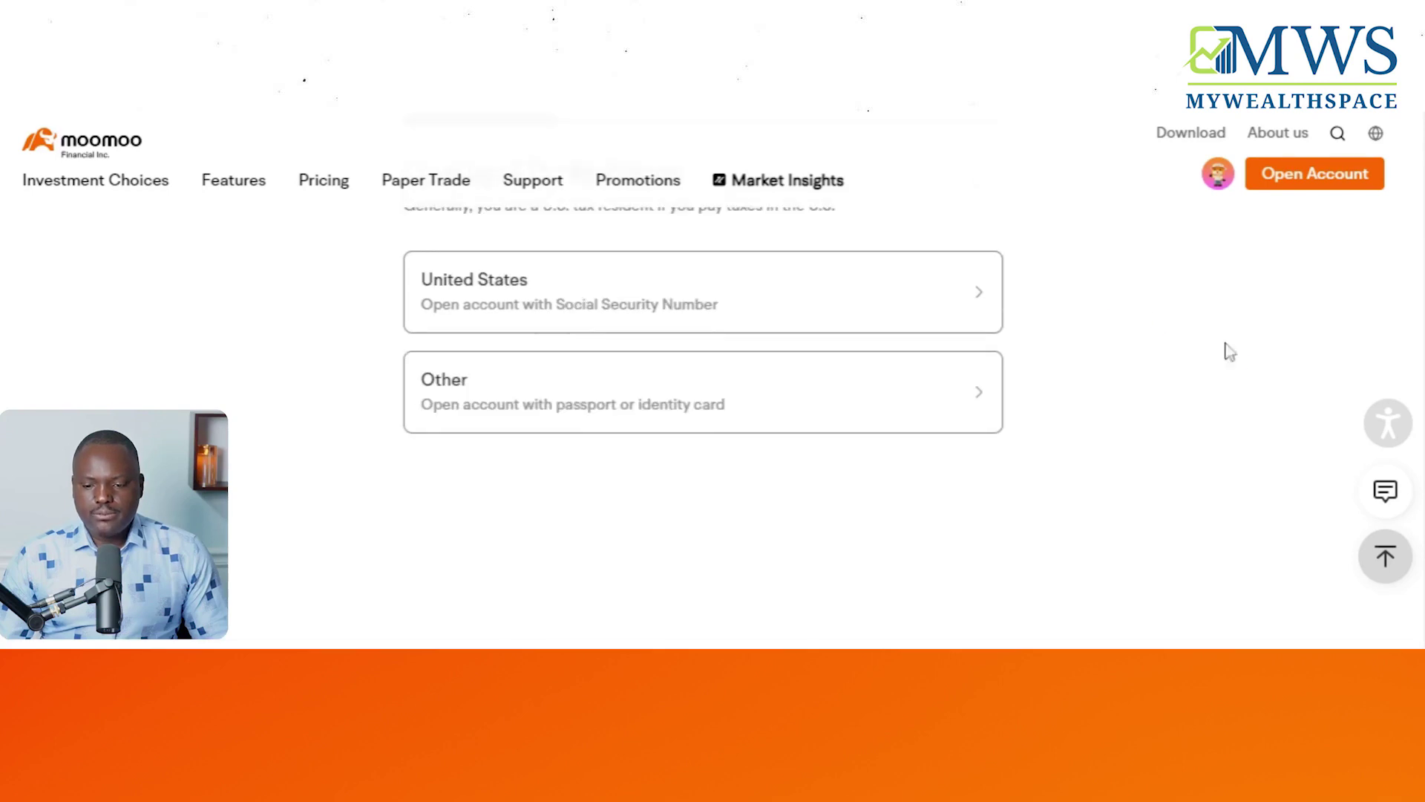
left_click(800, 301)
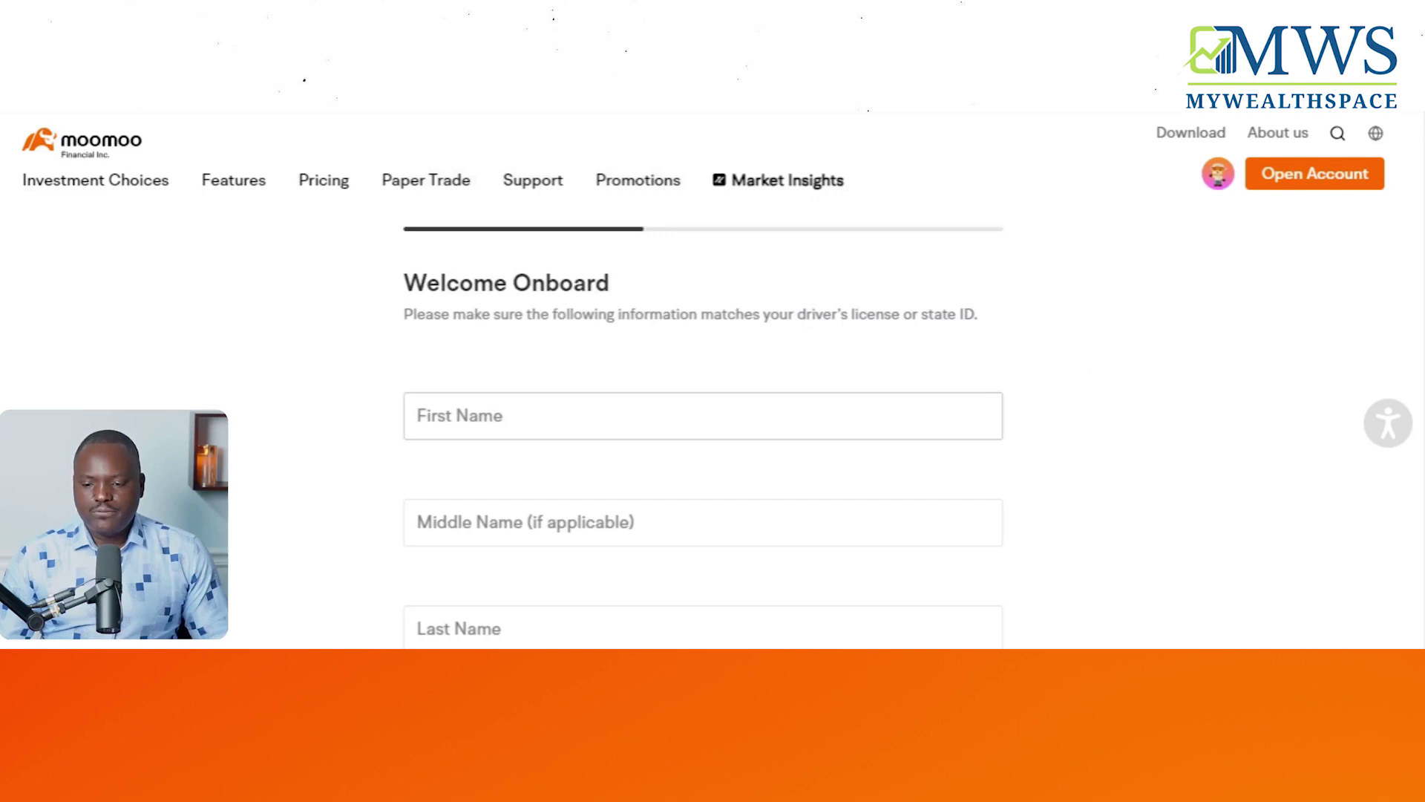
Step: Enter the applicant's first and last name in the Welcome Onboard form
left_click(417, 415)
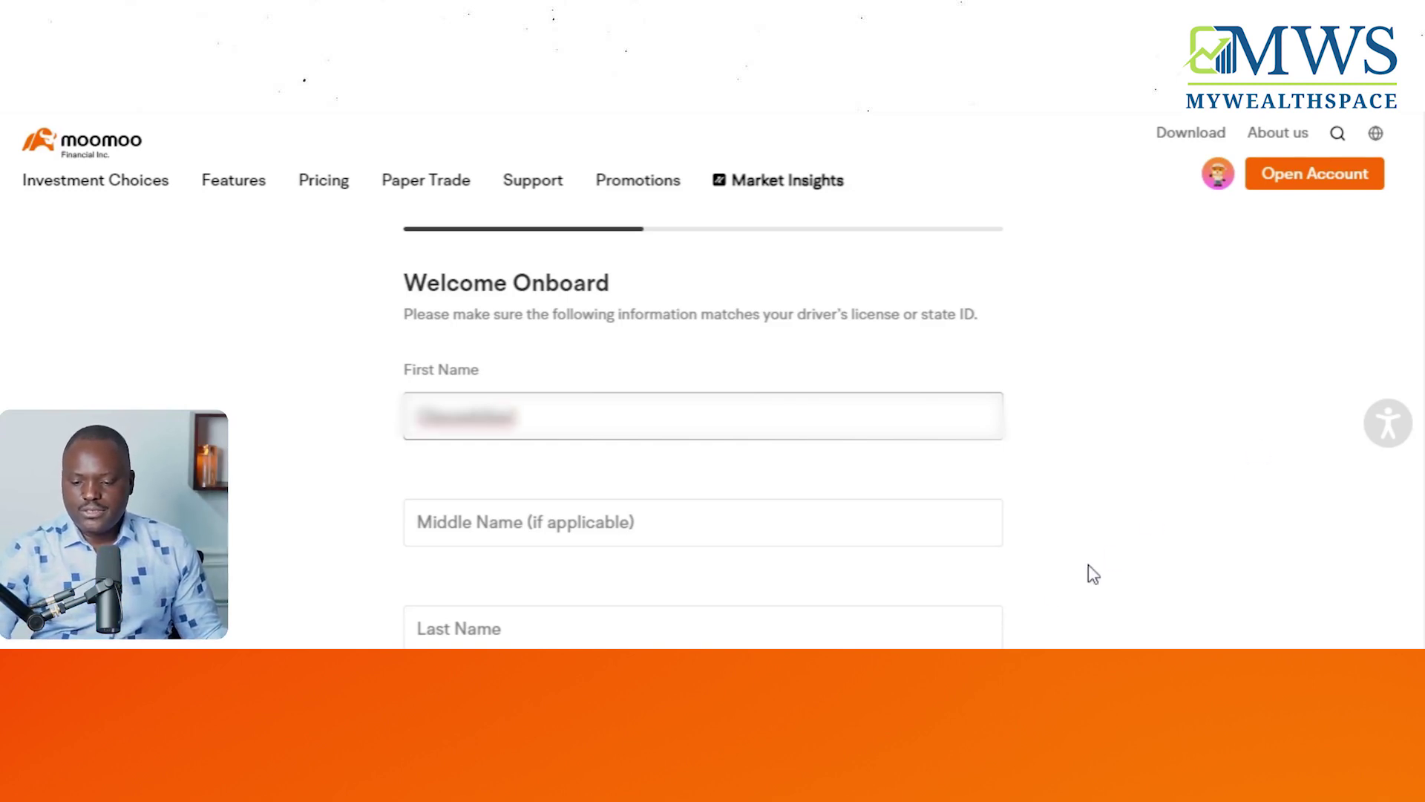
key("Tab")
scroll(703, 445, "down", 2)
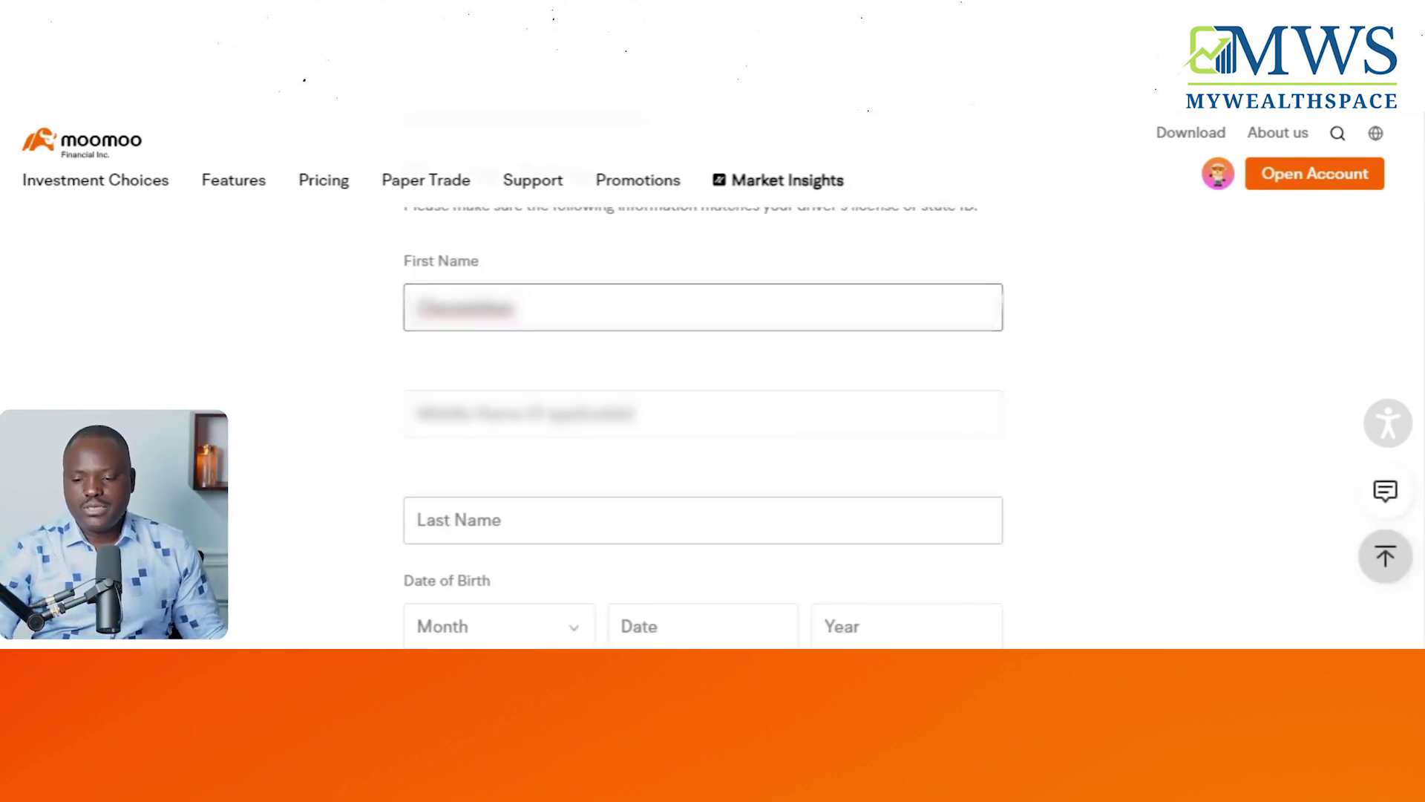
left_click(738, 522)
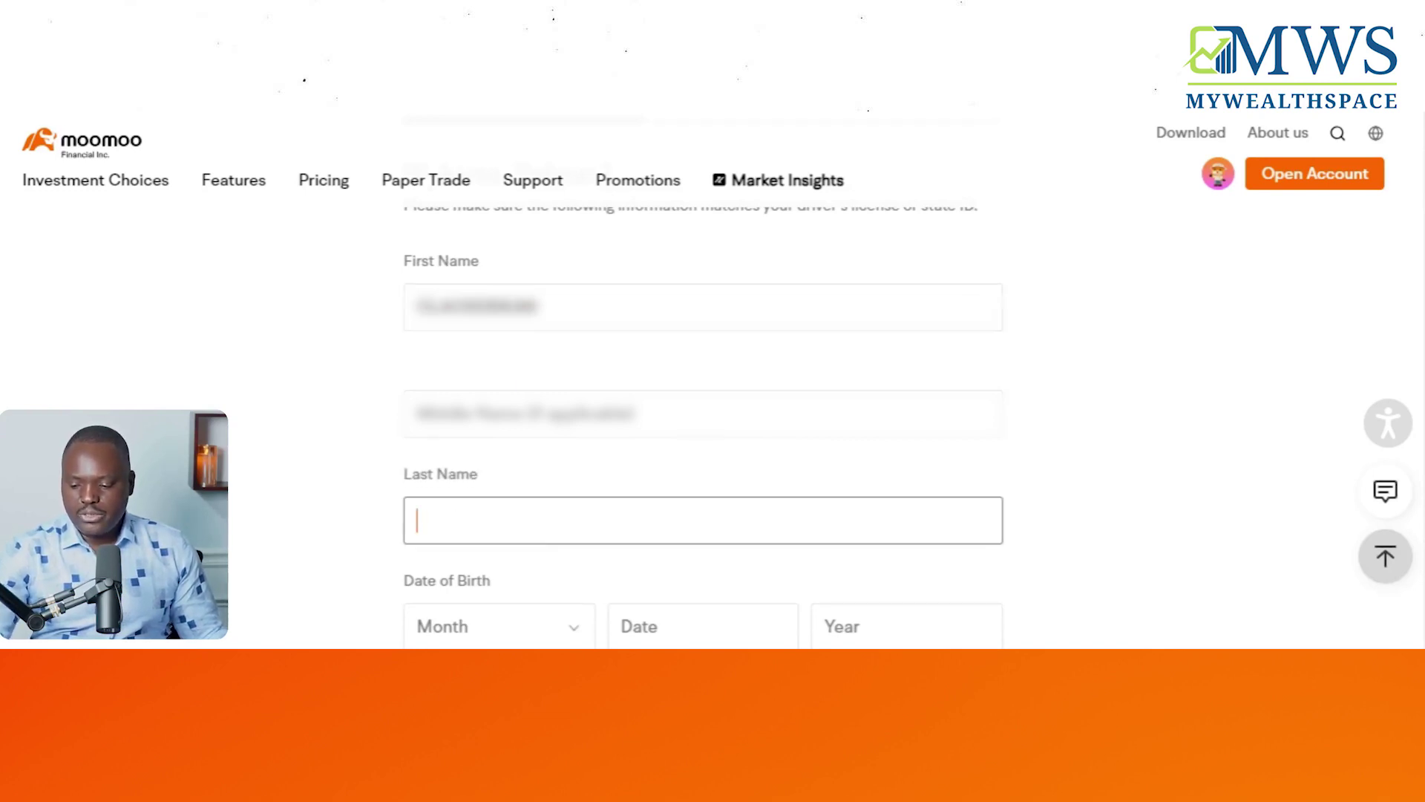
type("A")
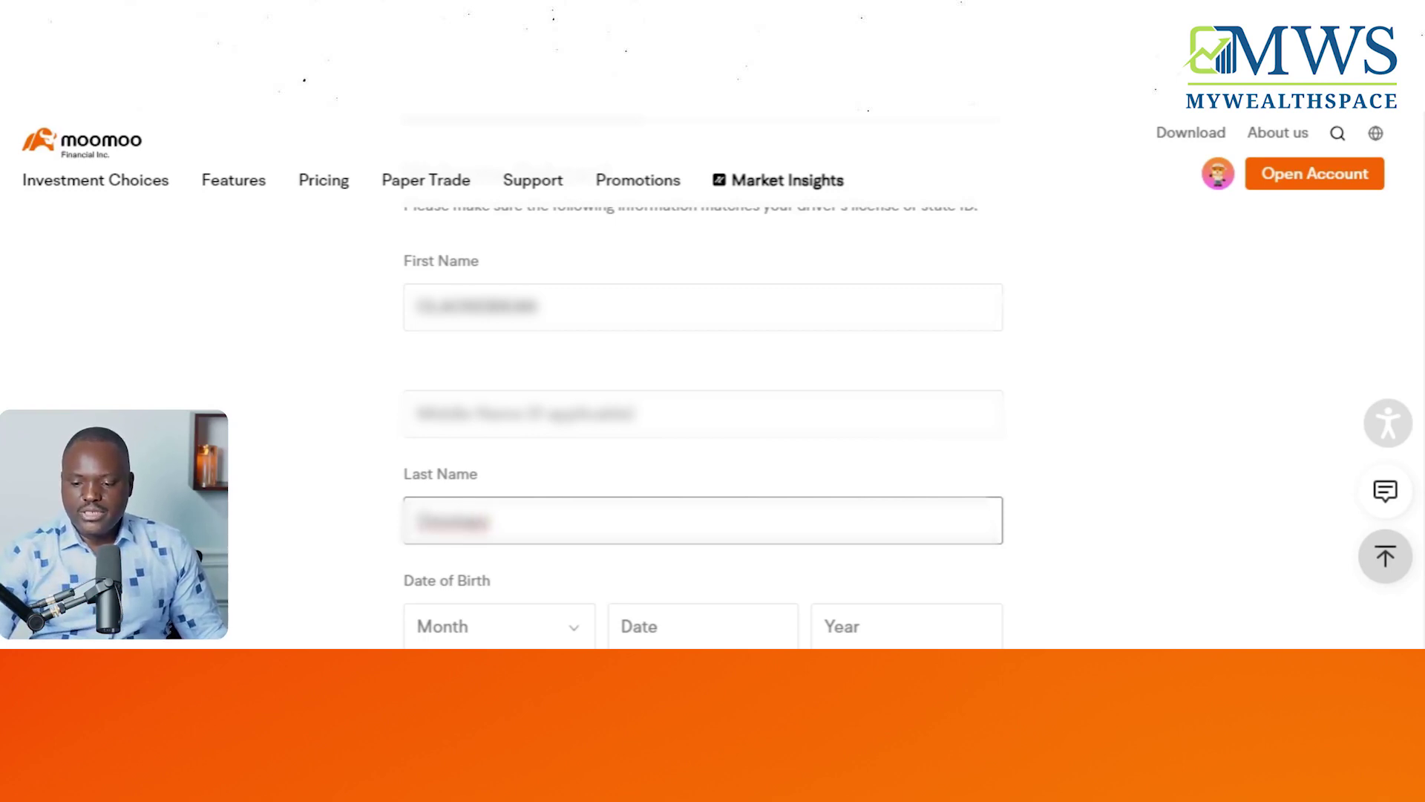
Step: Set the date of birth to April with the birth day and year
scroll(703, 408, "down", 2)
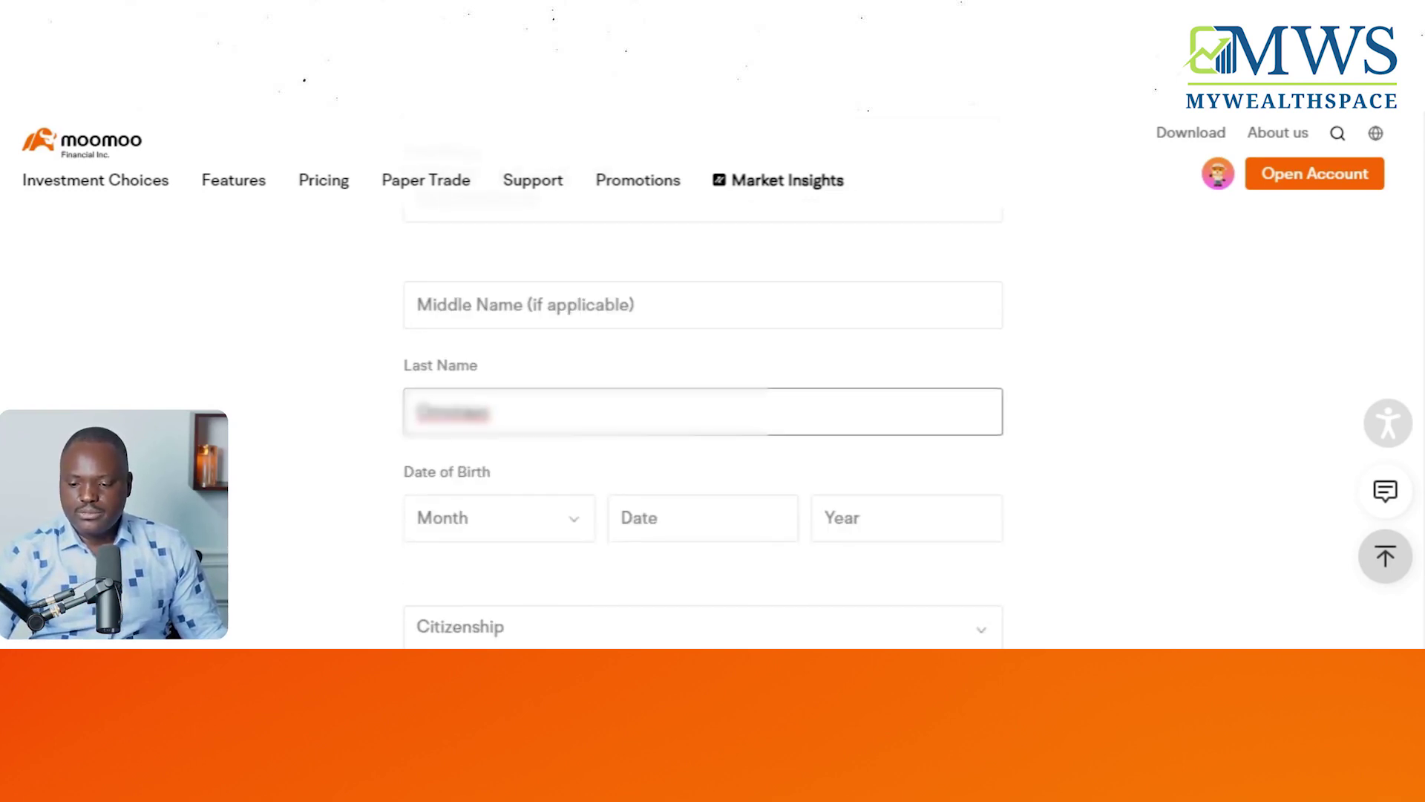
left_click(579, 528)
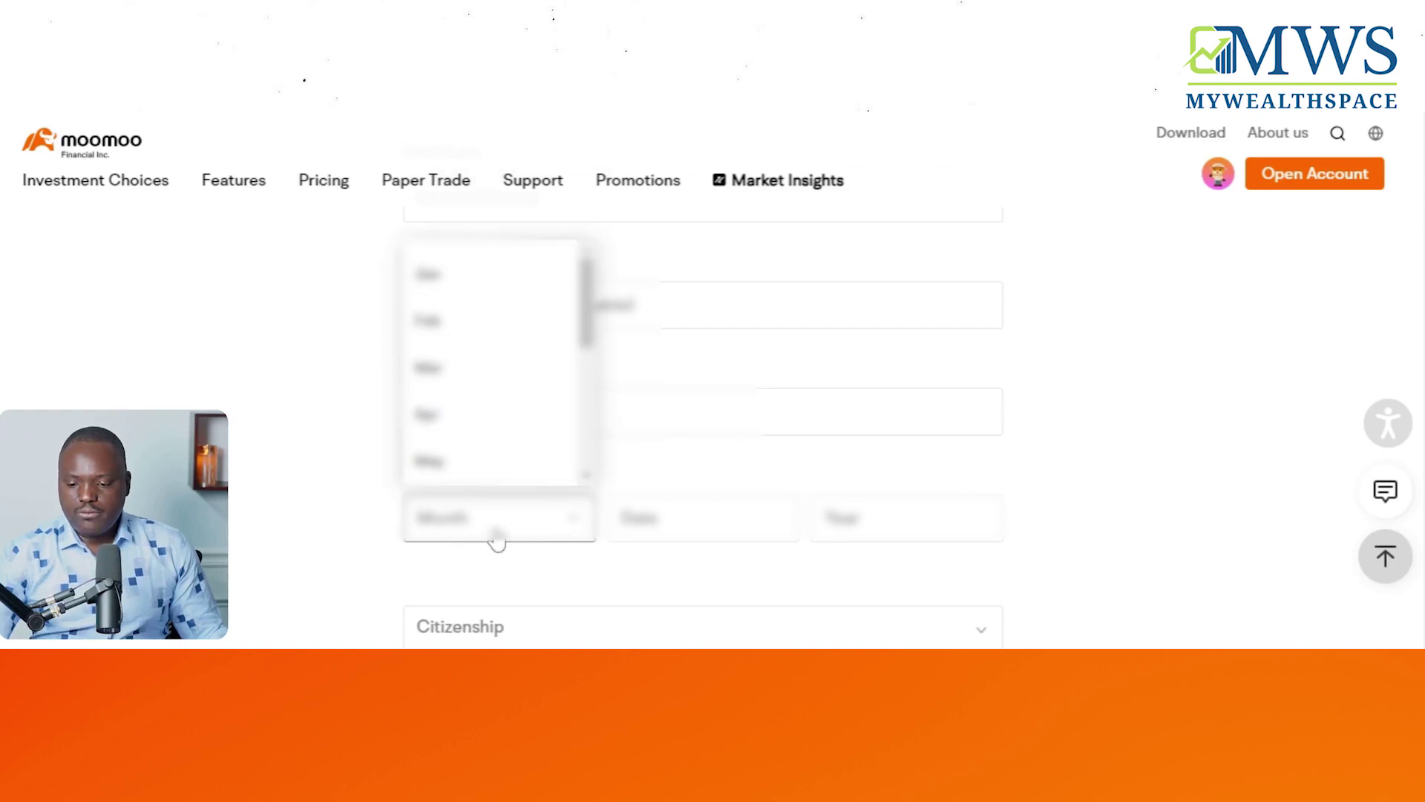
left_click(428, 421)
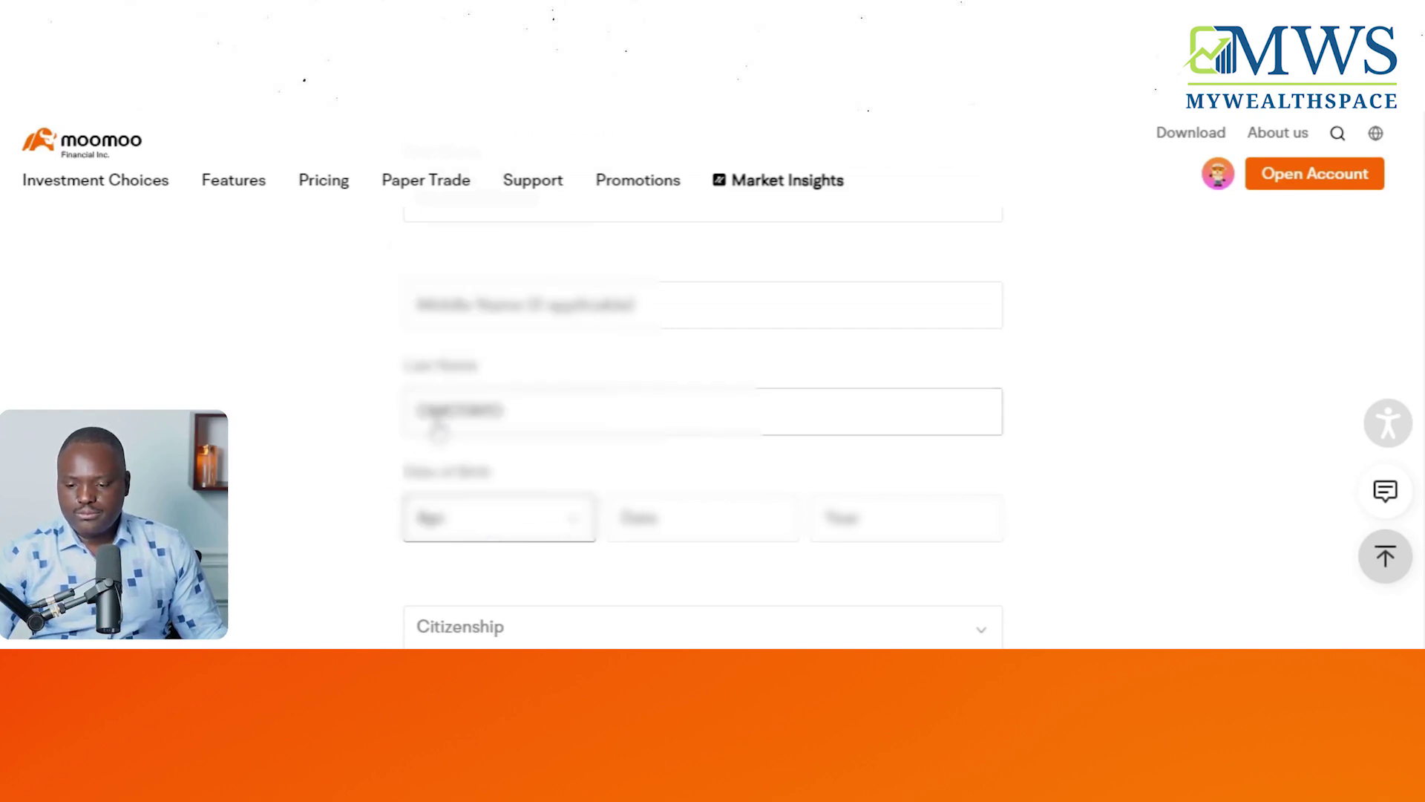
left_click(703, 518)
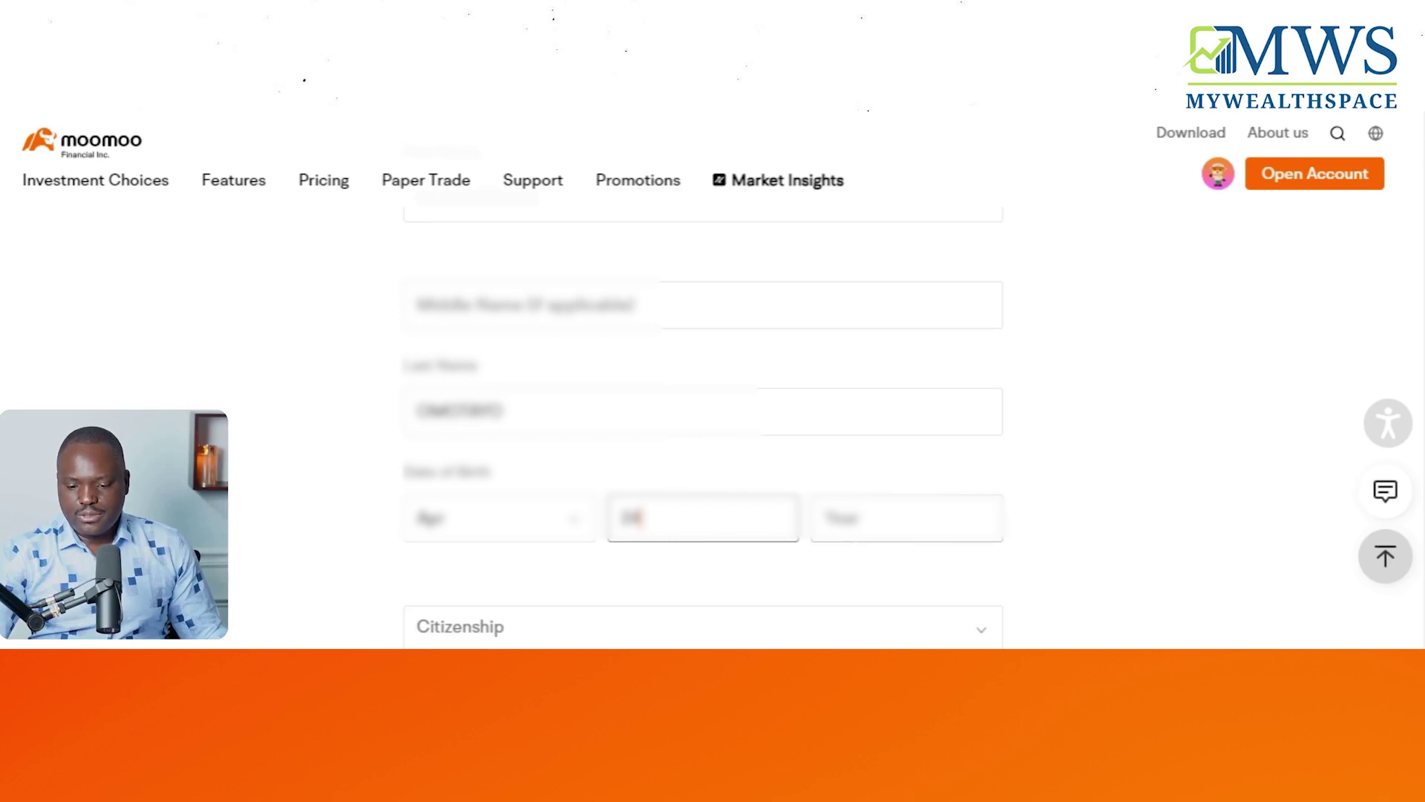
left_click(907, 518)
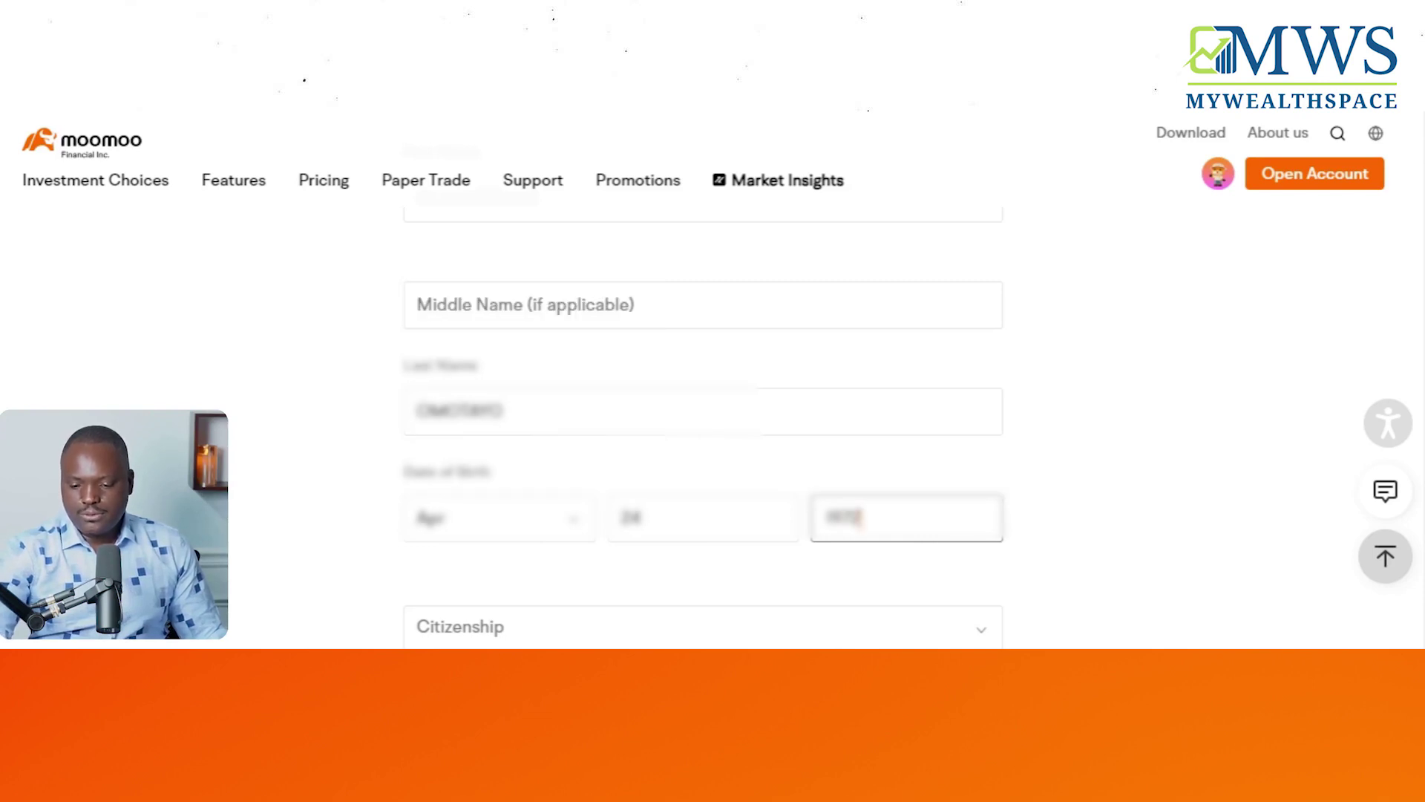
Step: Pick United States as citizenship after the first attempt to continue
scroll(438, 457, "down", 3)
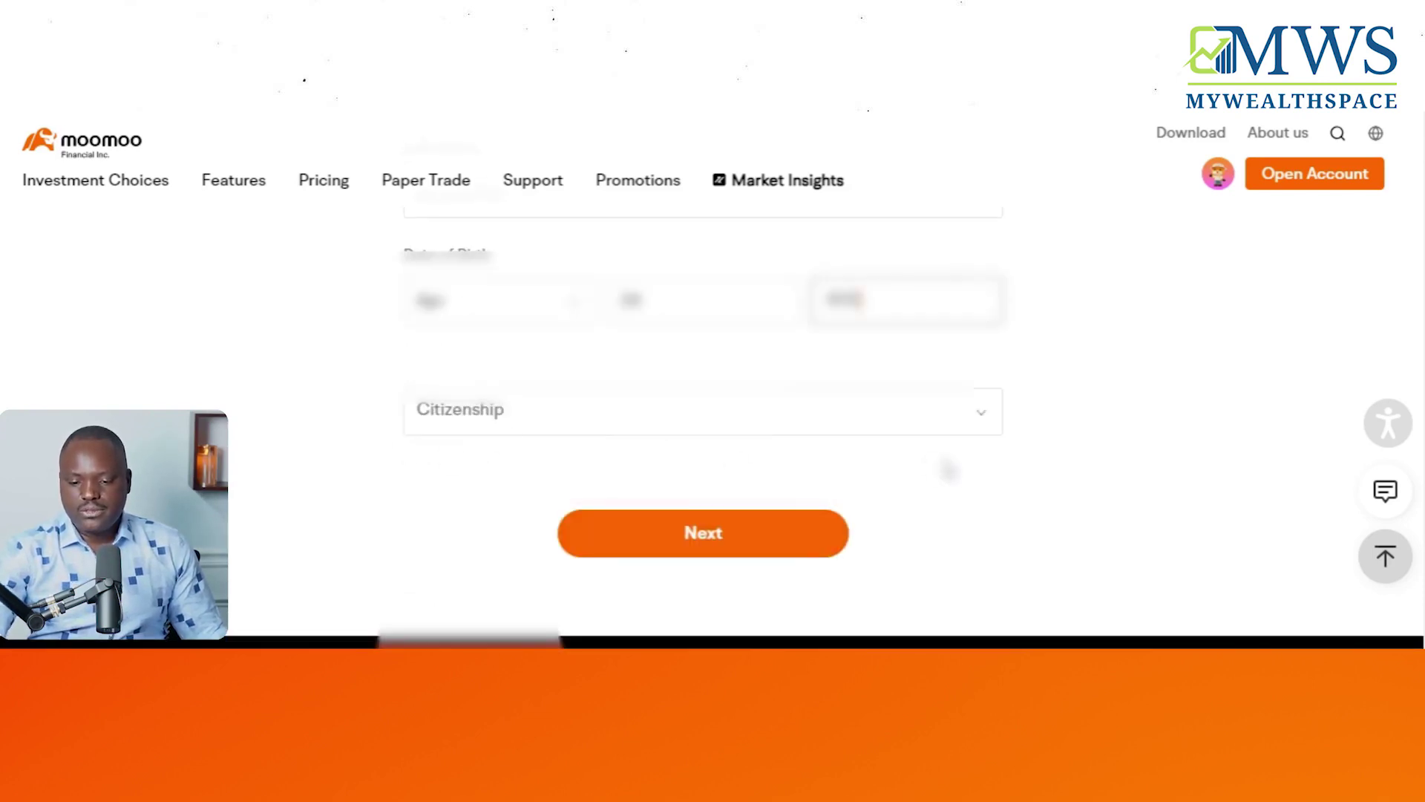
left_click(713, 543)
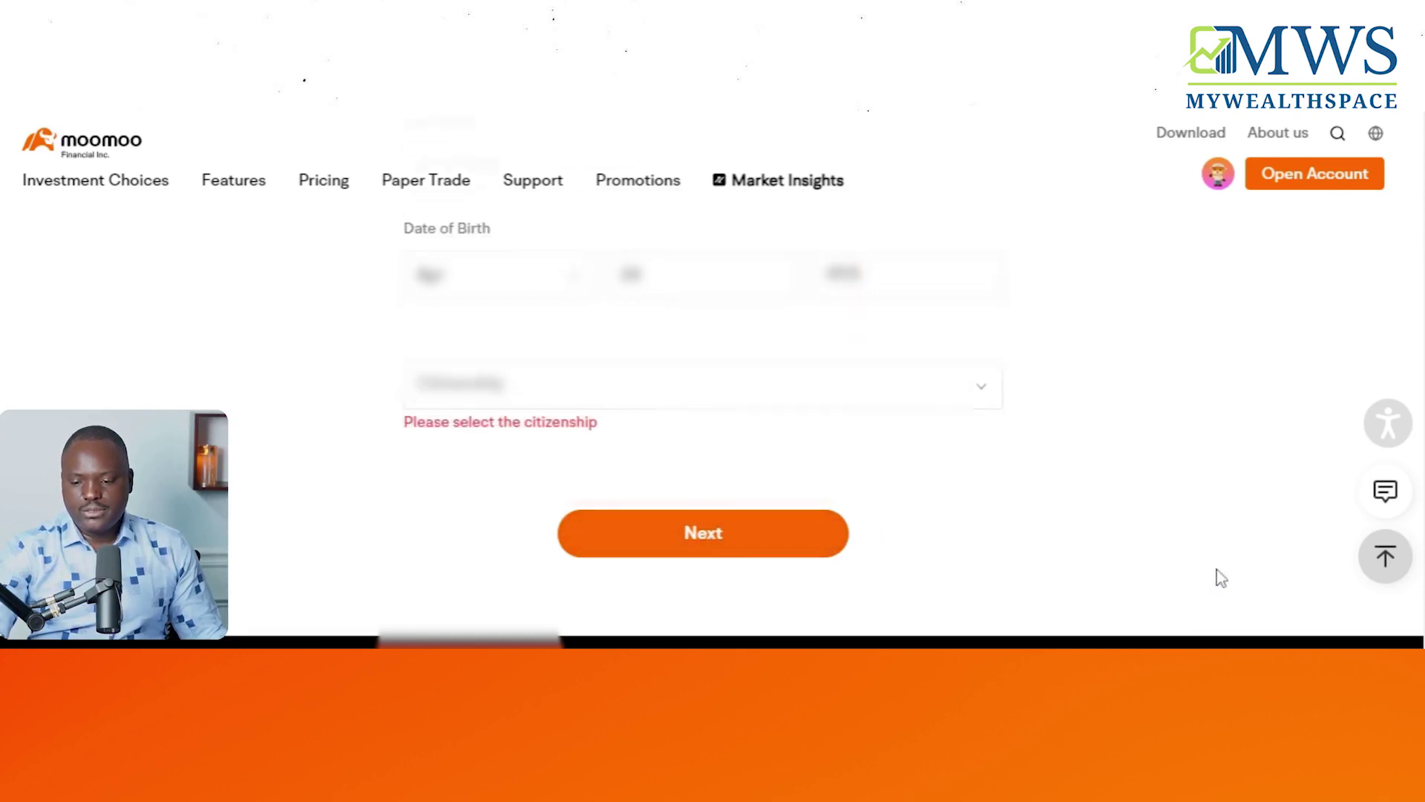
scroll(1221, 578, "up", 2)
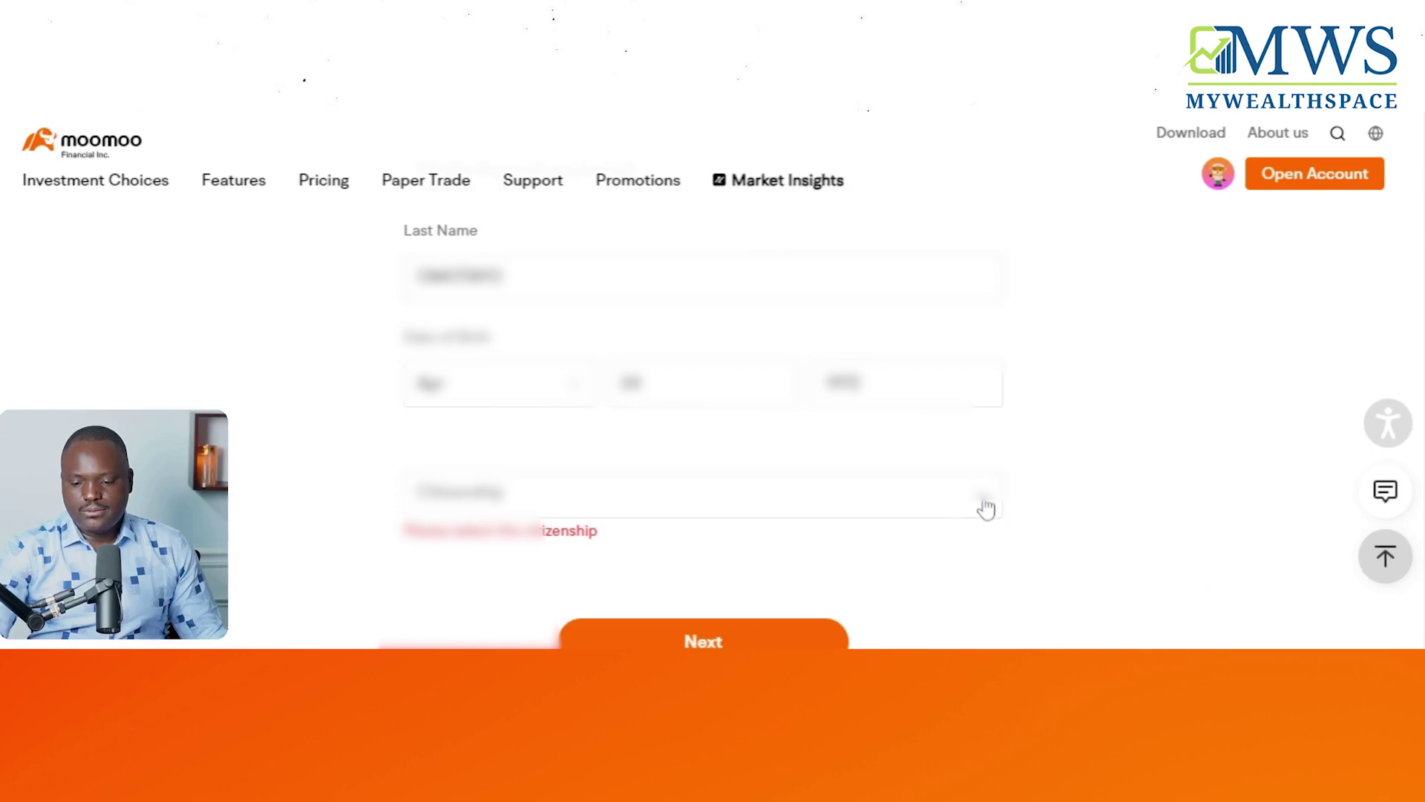
left_click(984, 506)
scroll(591, 560, "down", 2)
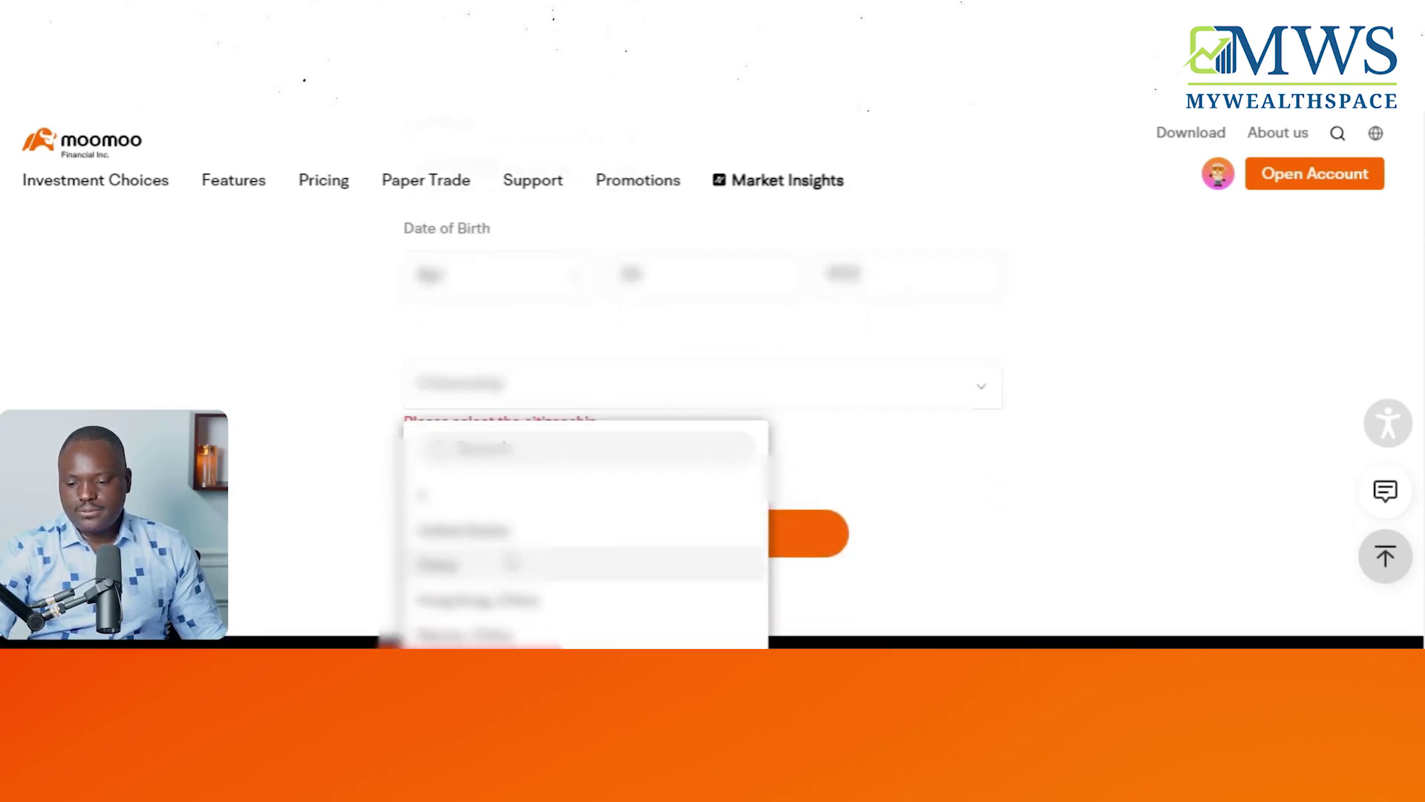
left_click(464, 530)
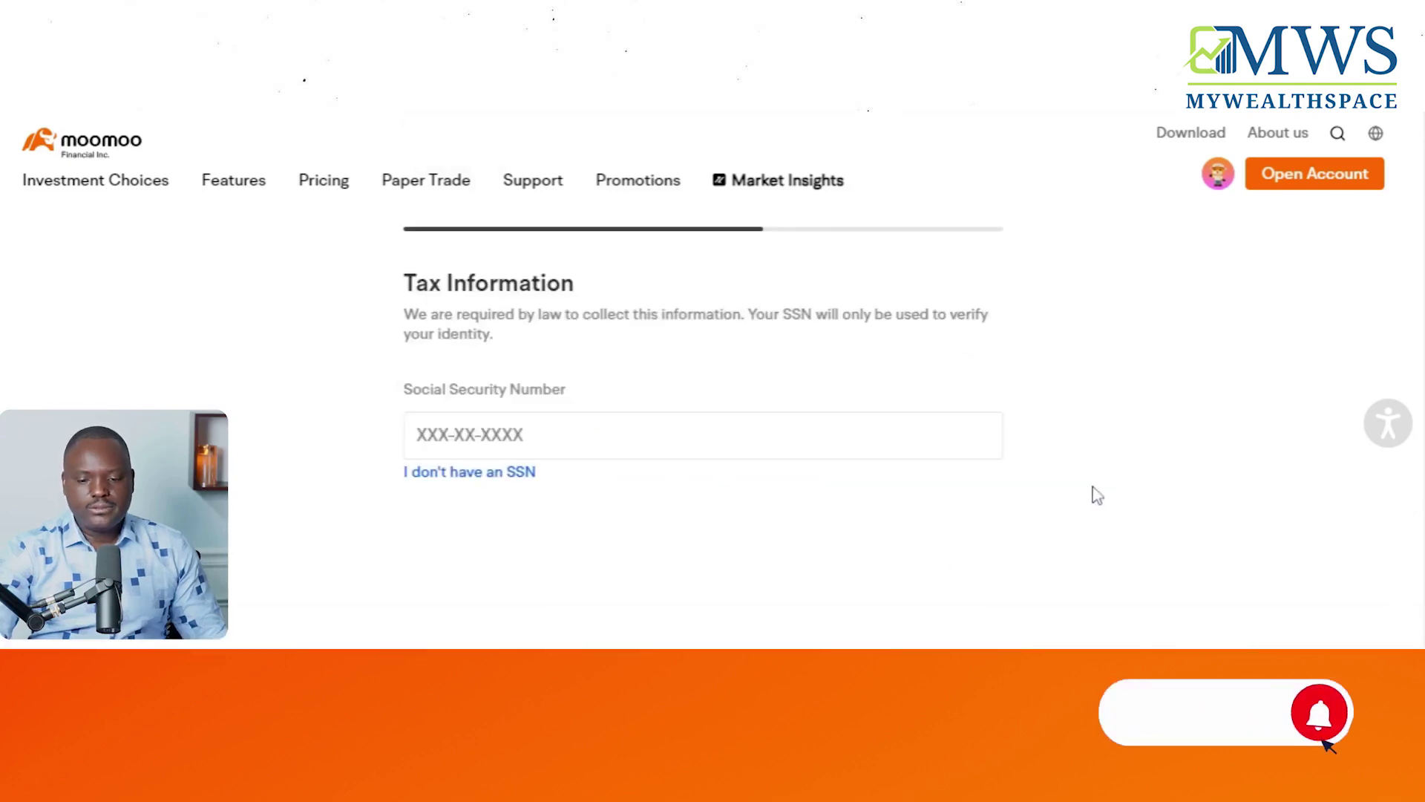
Step: Paste and complete the Social Security Number, then submit the Tax Information page
scroll(1186, 369, "down", 2)
scroll(1186, 369, "up", 2)
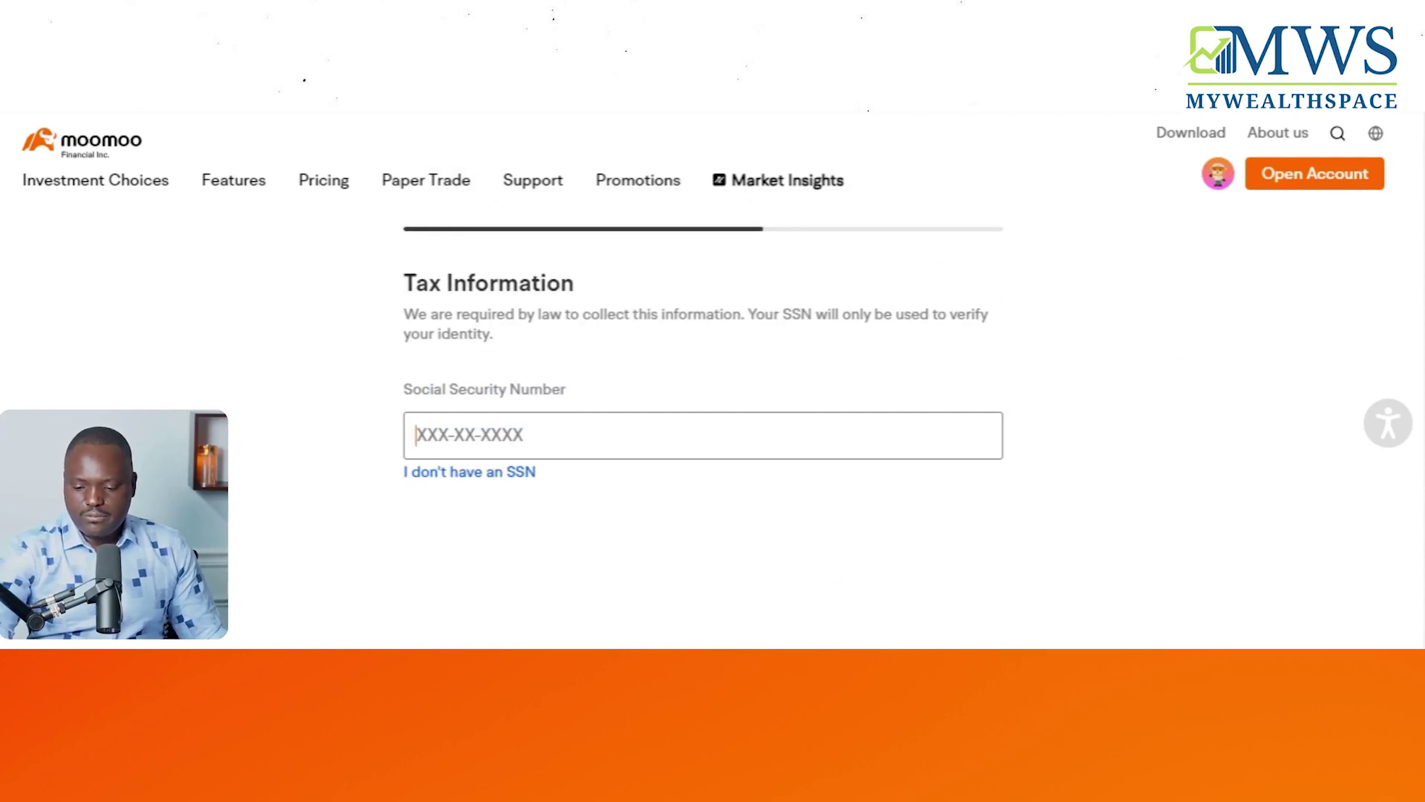
key("ctrl+v")
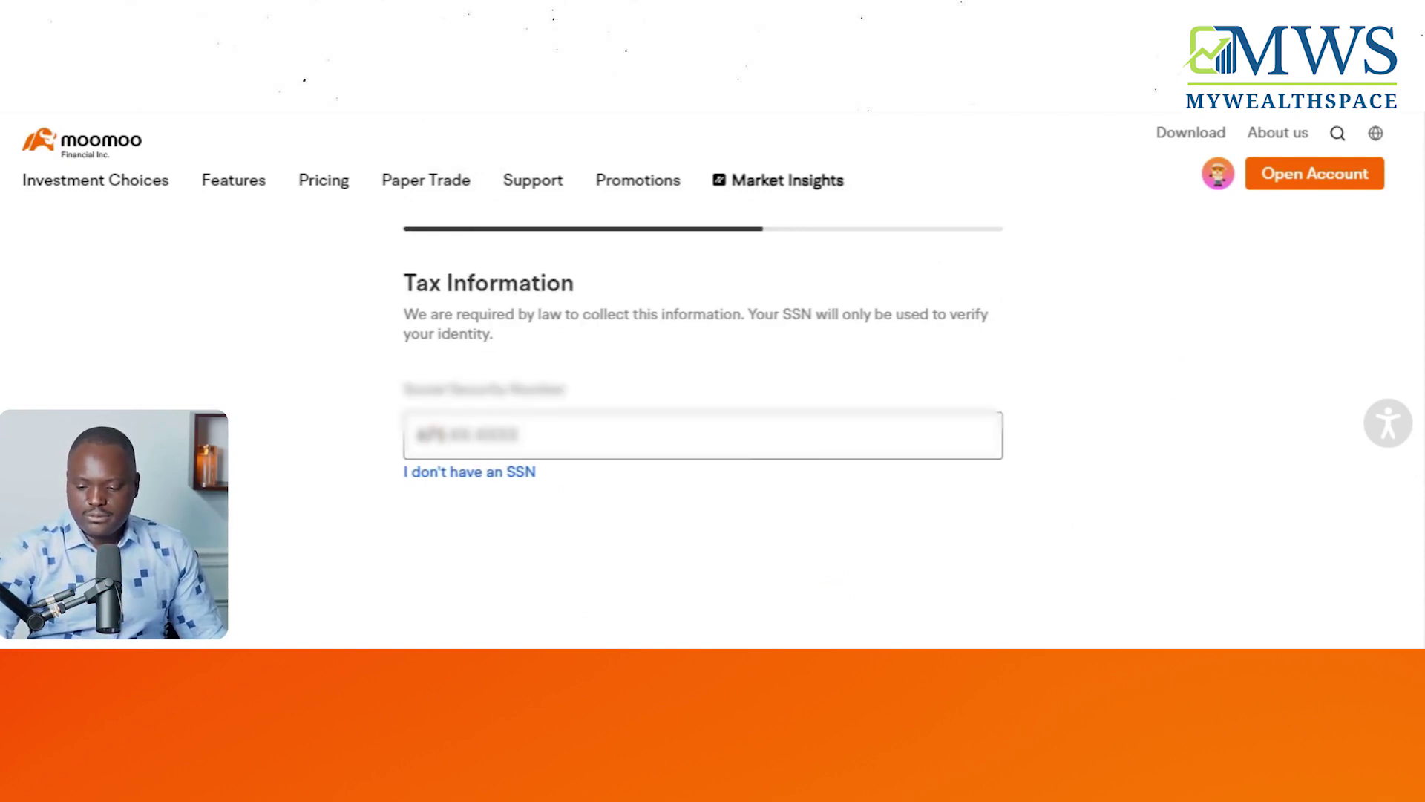
type("4")
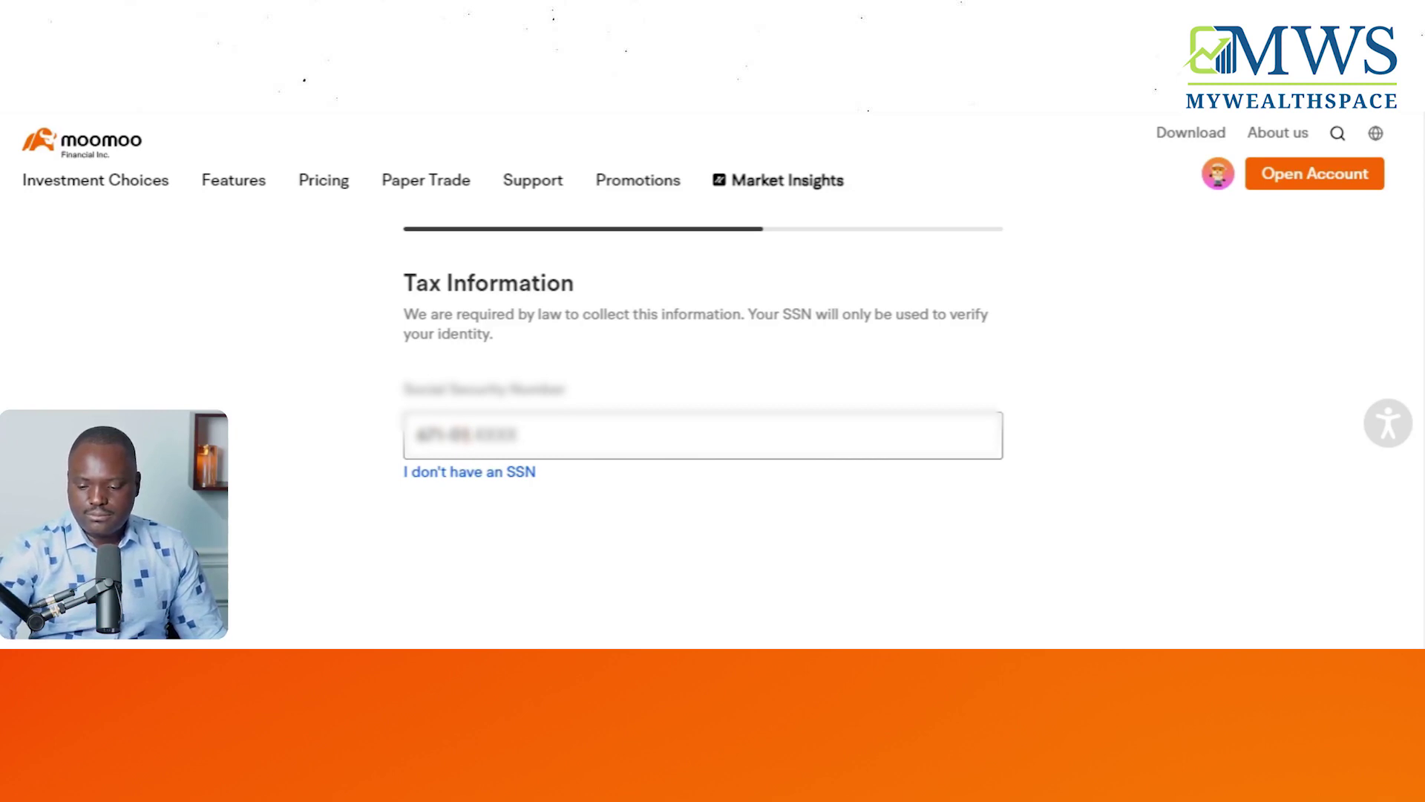
type("4481")
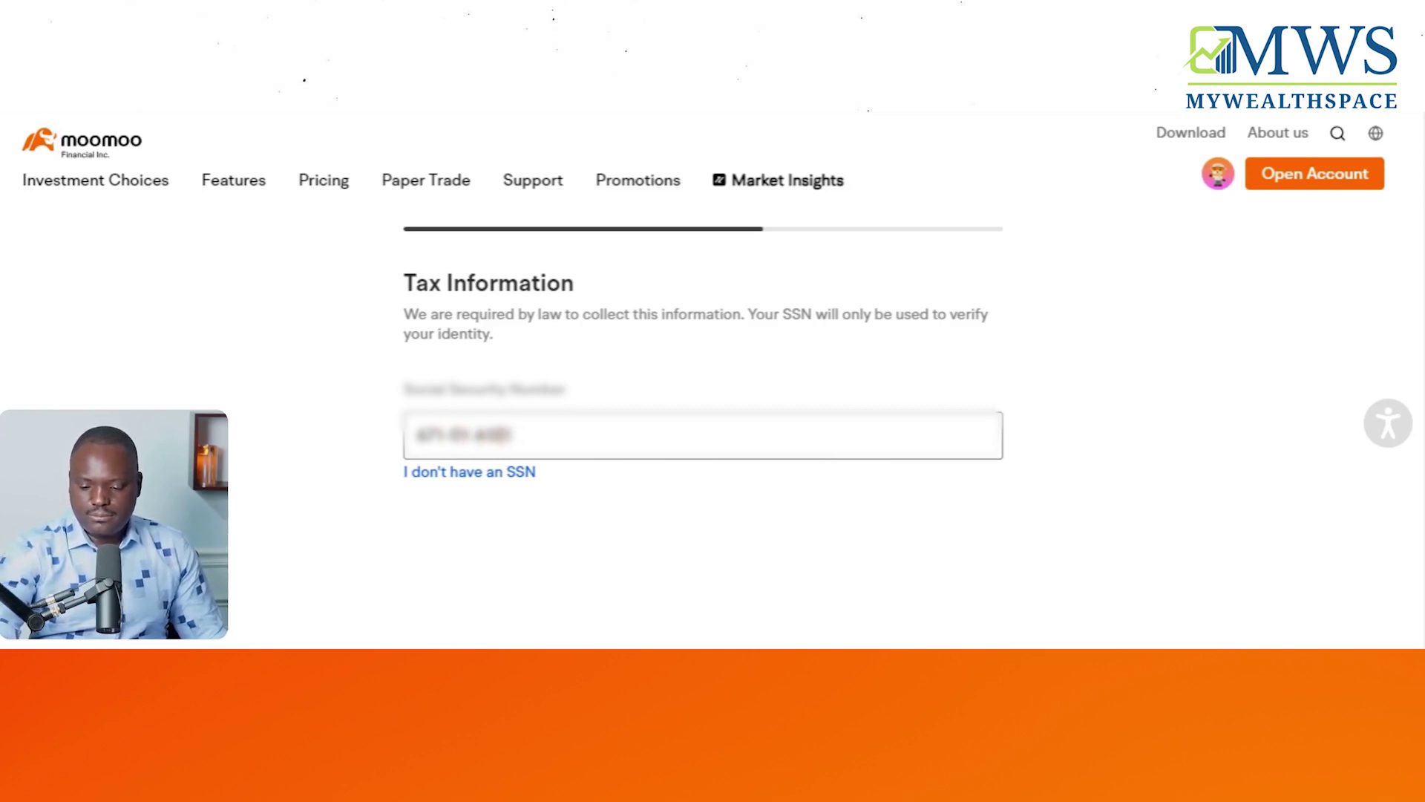
scroll(947, 515, "down", 4)
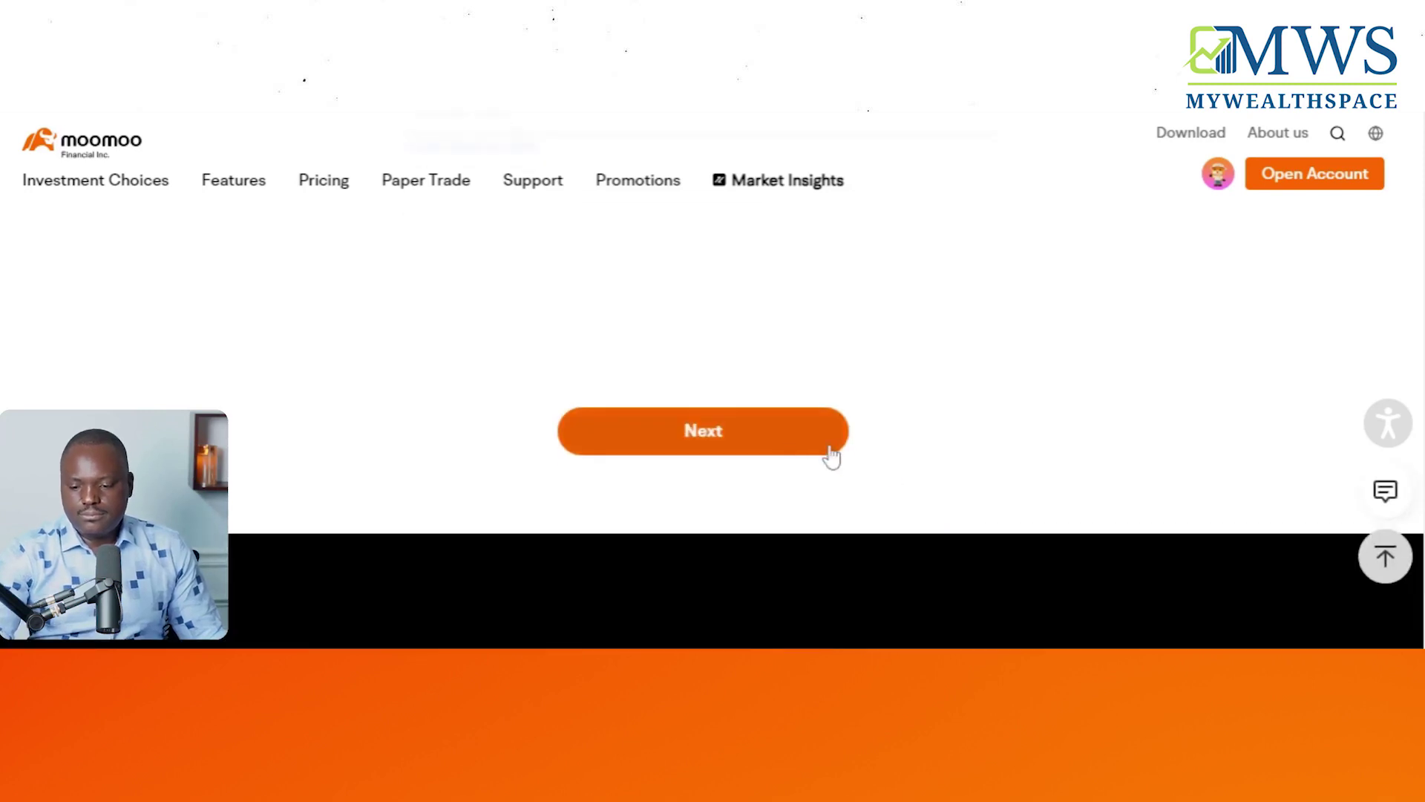
left_click(705, 436)
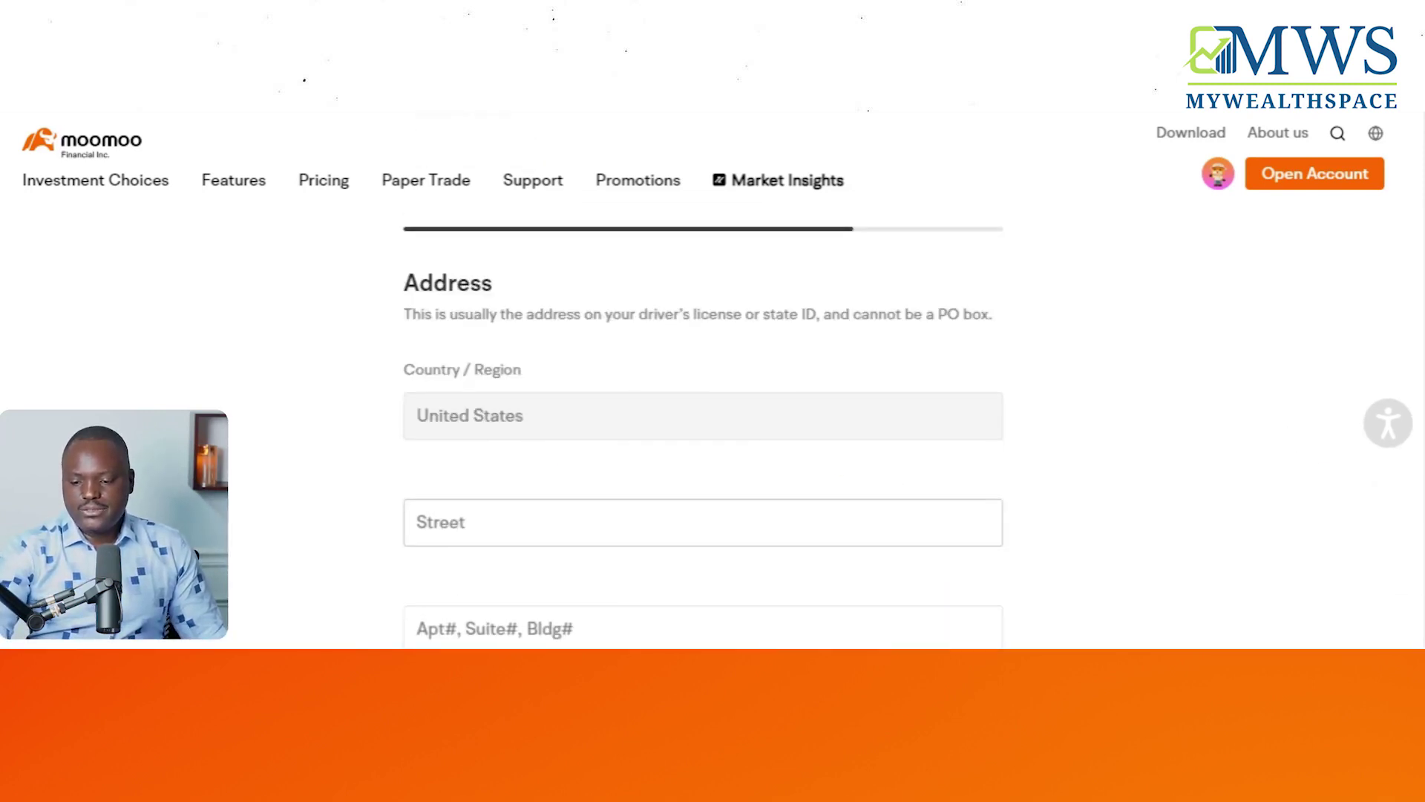
Step: Enter the street, city, Georgia state and zip code, then submit the address
left_click(519, 522)
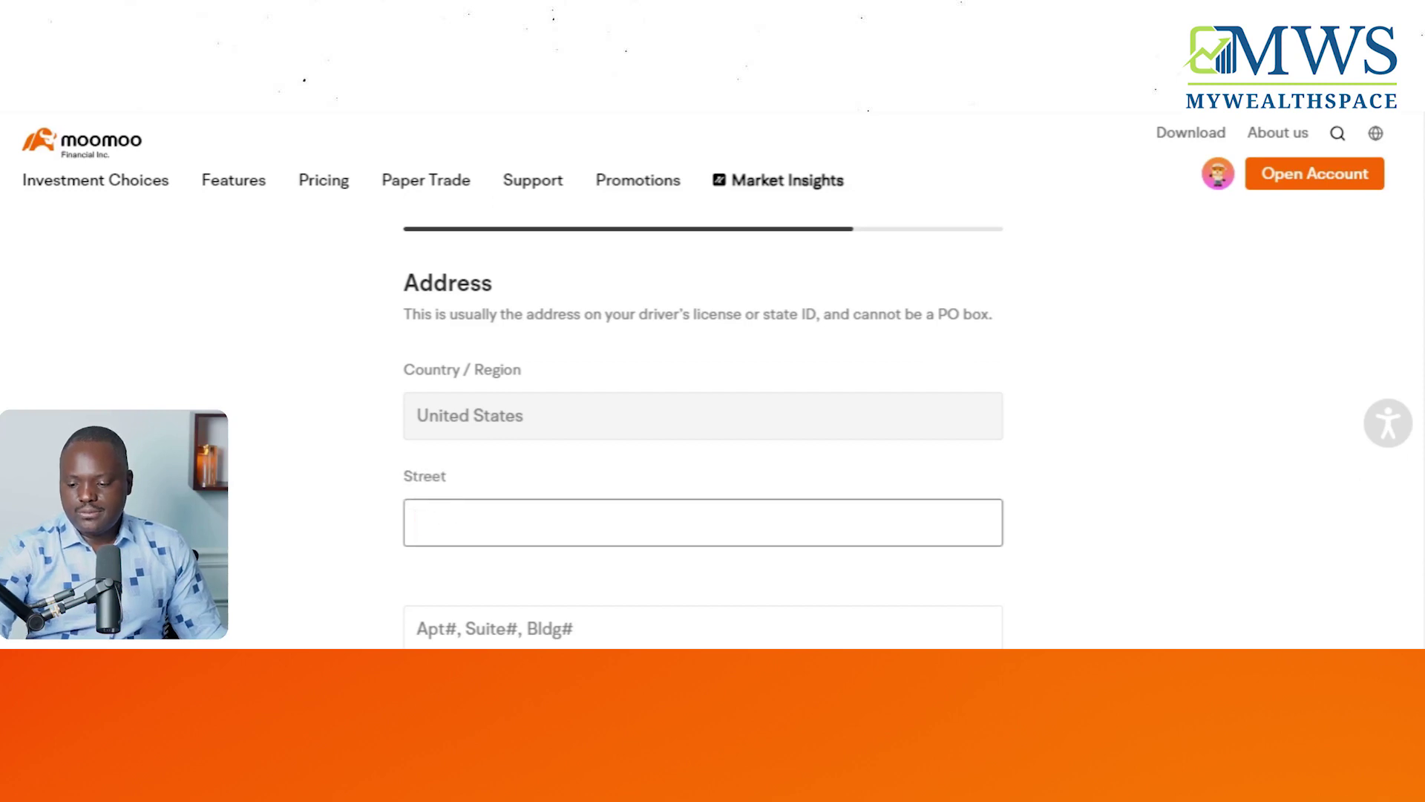
type("446")
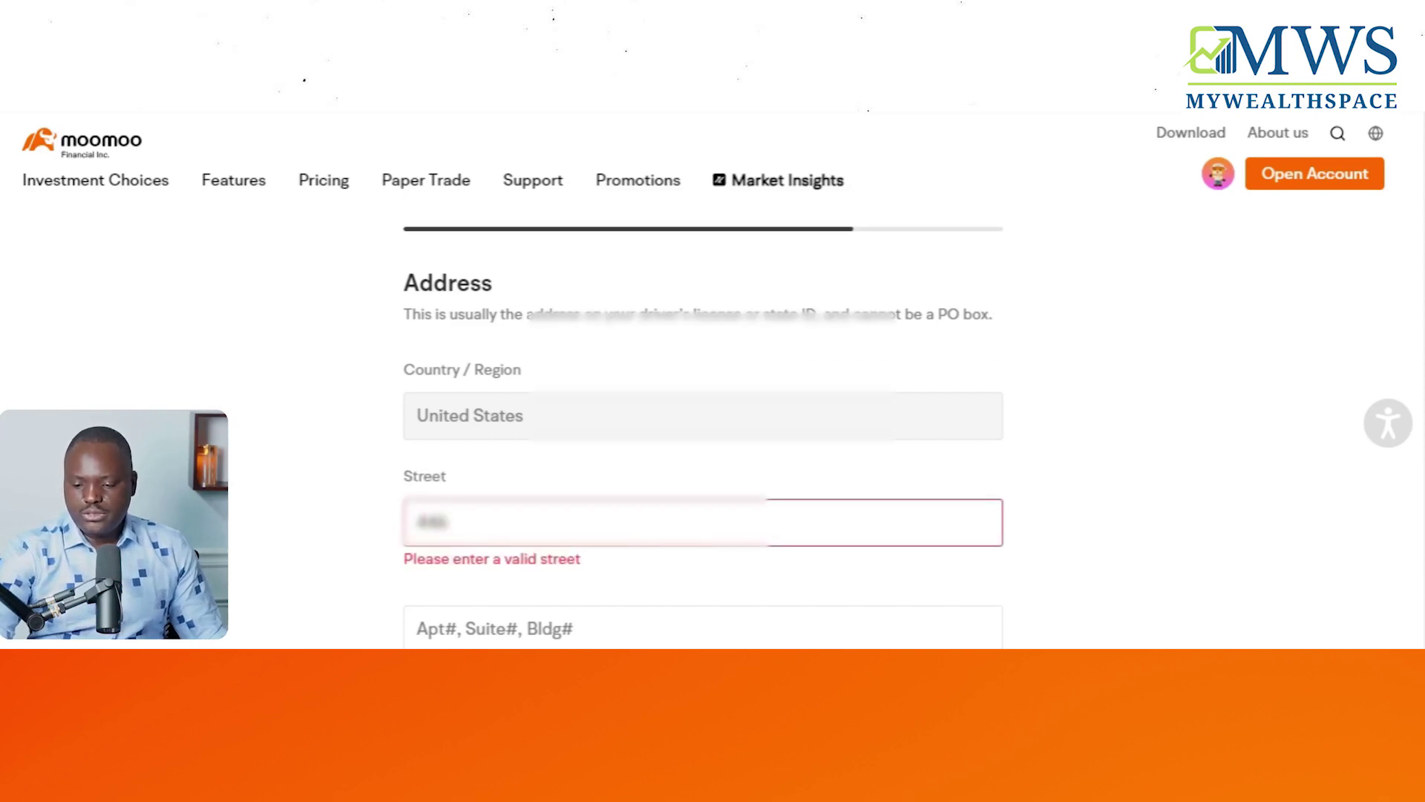
type("4")
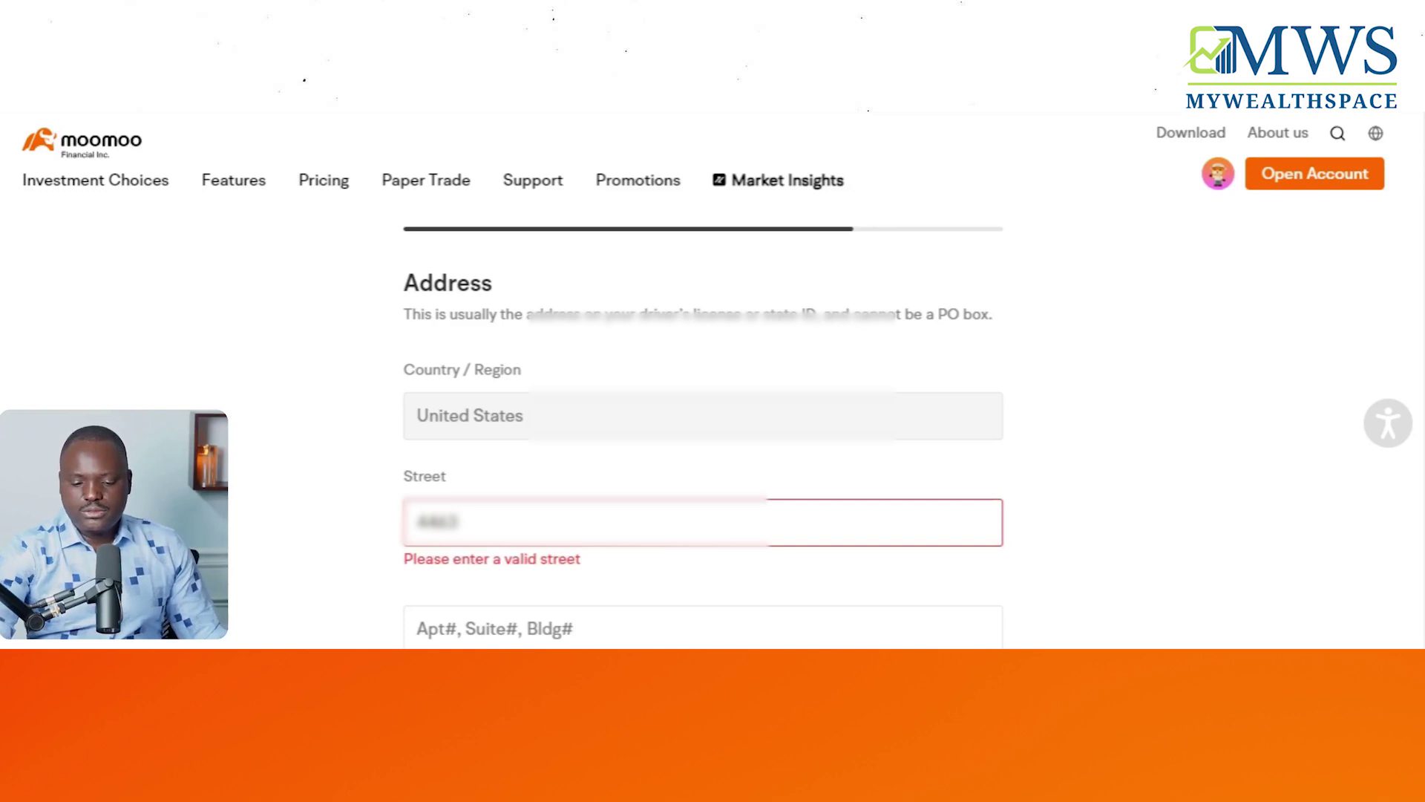
key("BackSpace")
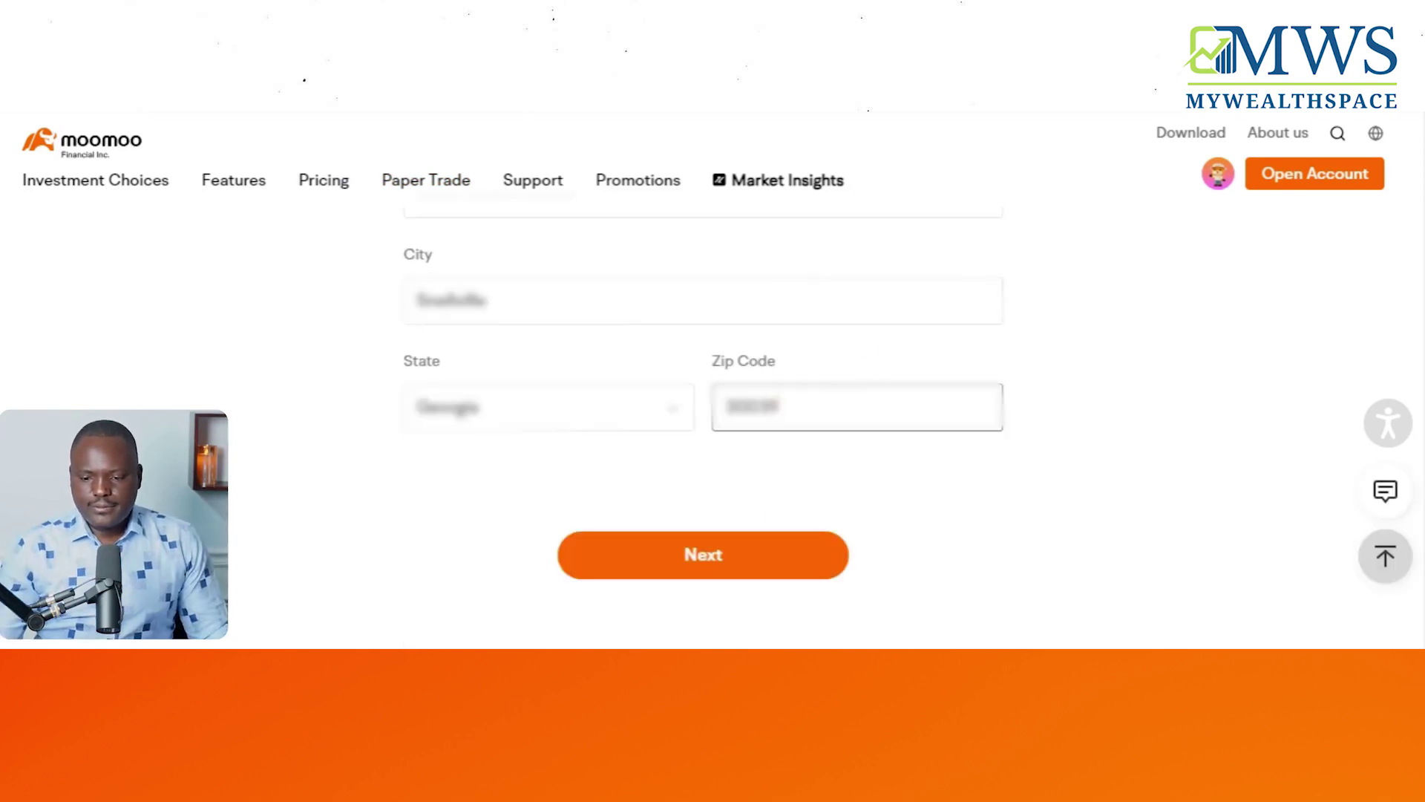
left_click(718, 570)
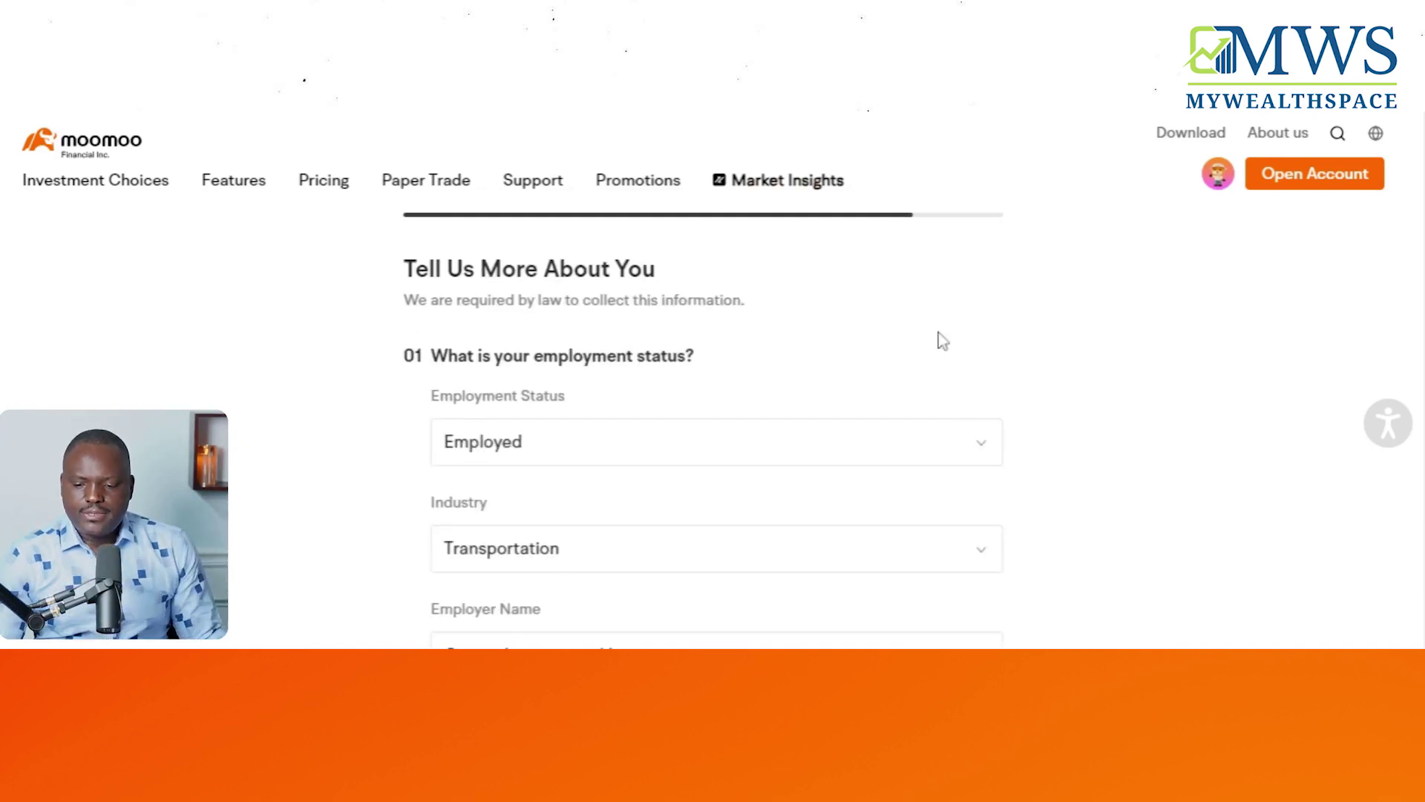
Step: Review the employment, salary income and $100,000–$199,999 income answers and submit them
scroll(936, 348, "down", 3)
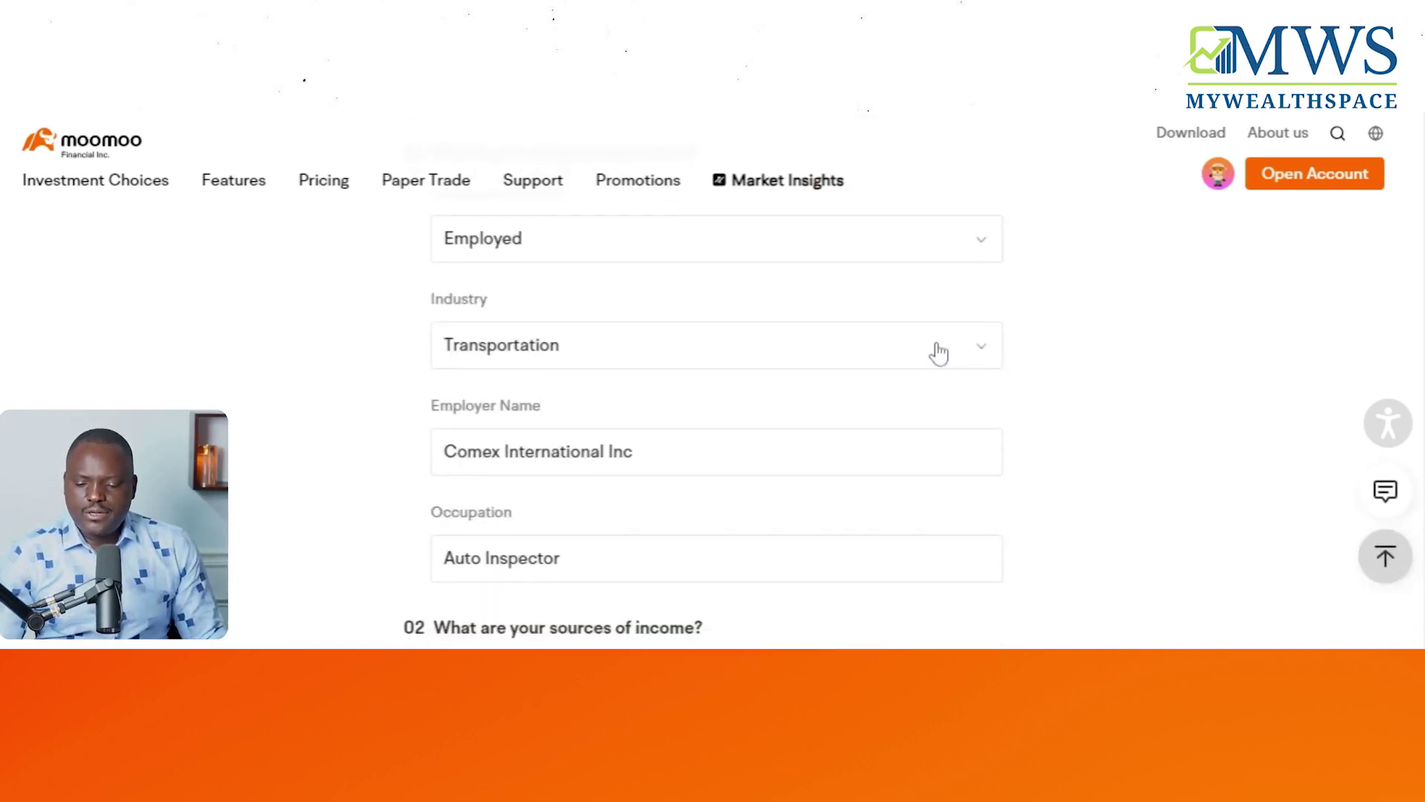
scroll(937, 349, "down", 4)
scroll(936, 348, "down", 2)
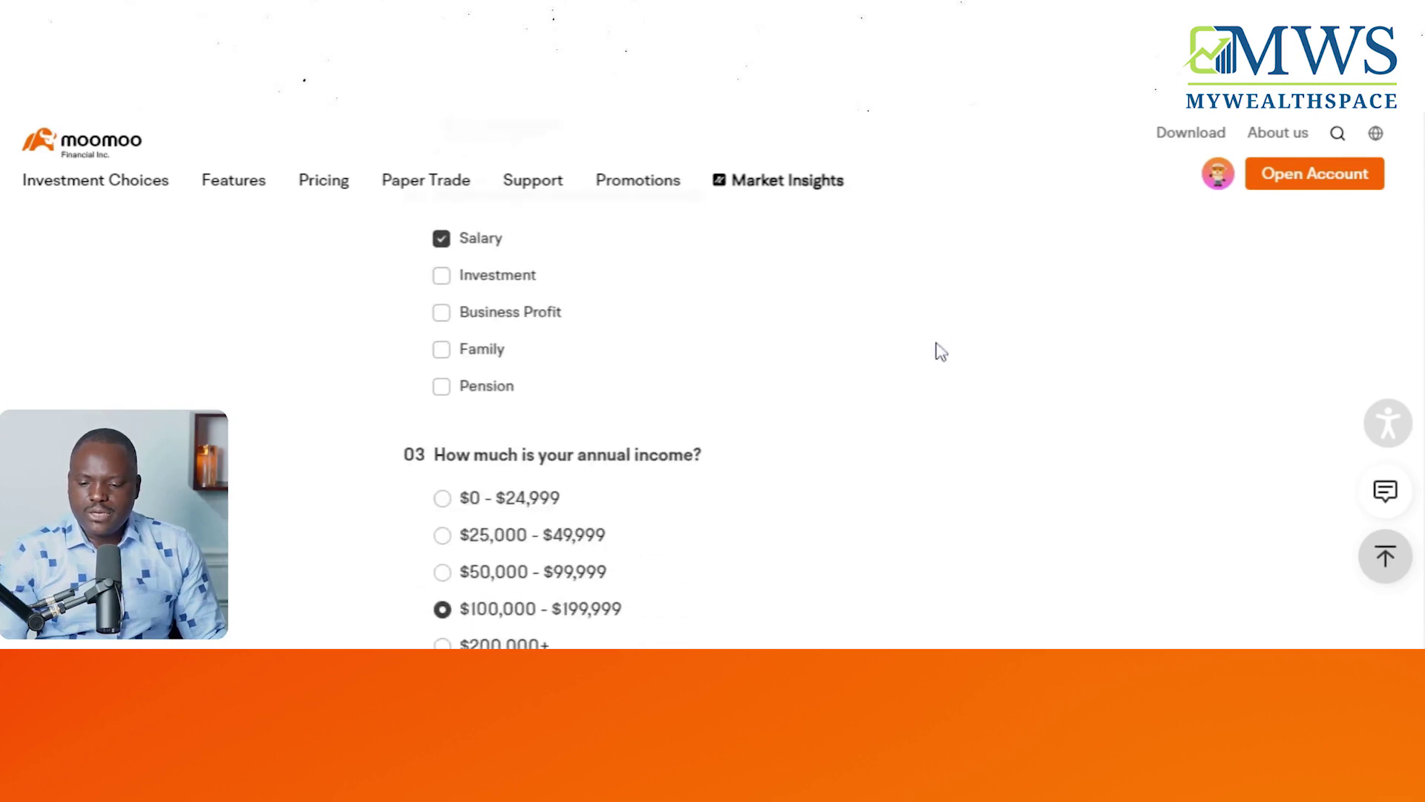
scroll(937, 349, "down", 1)
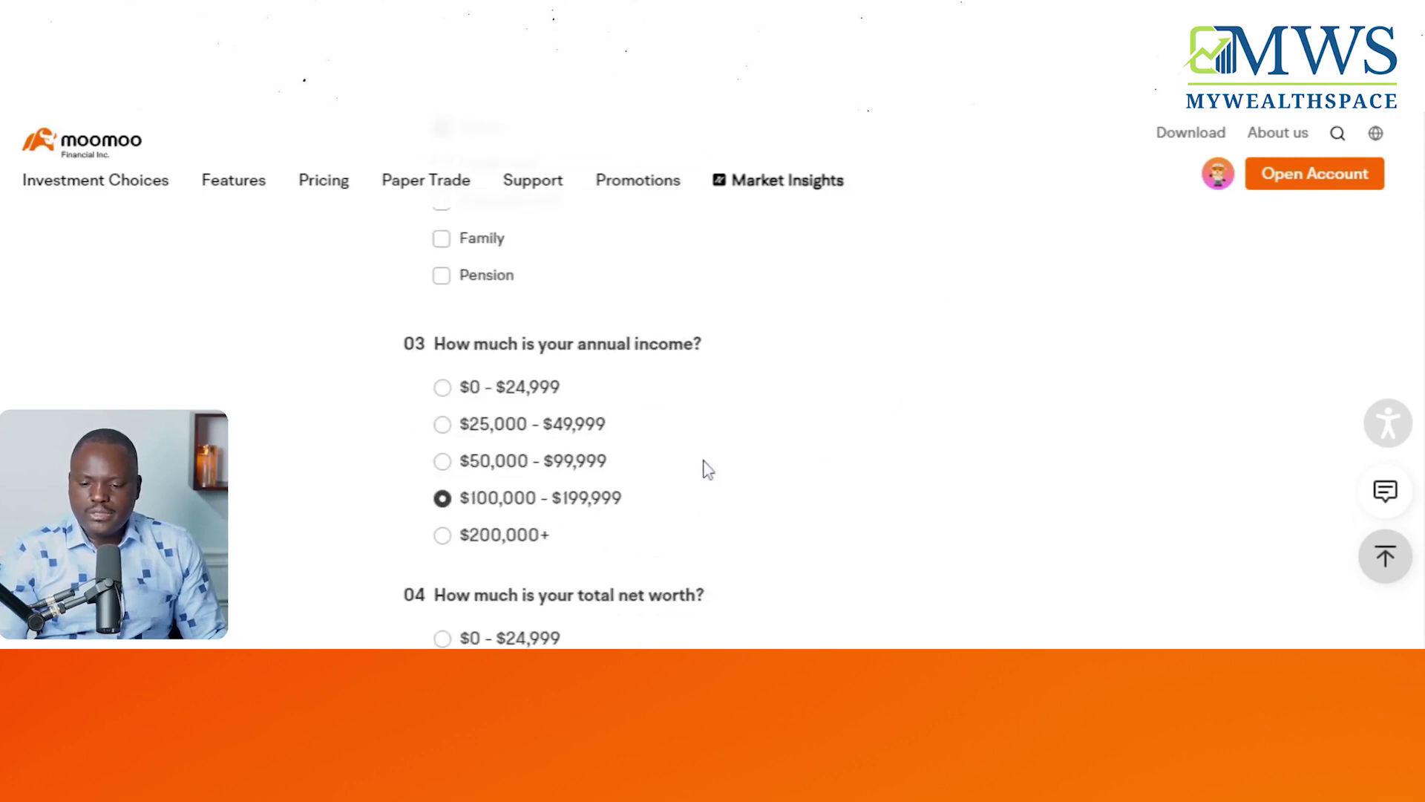
scroll(705, 468, "down", 5)
scroll(705, 468, "down", 9)
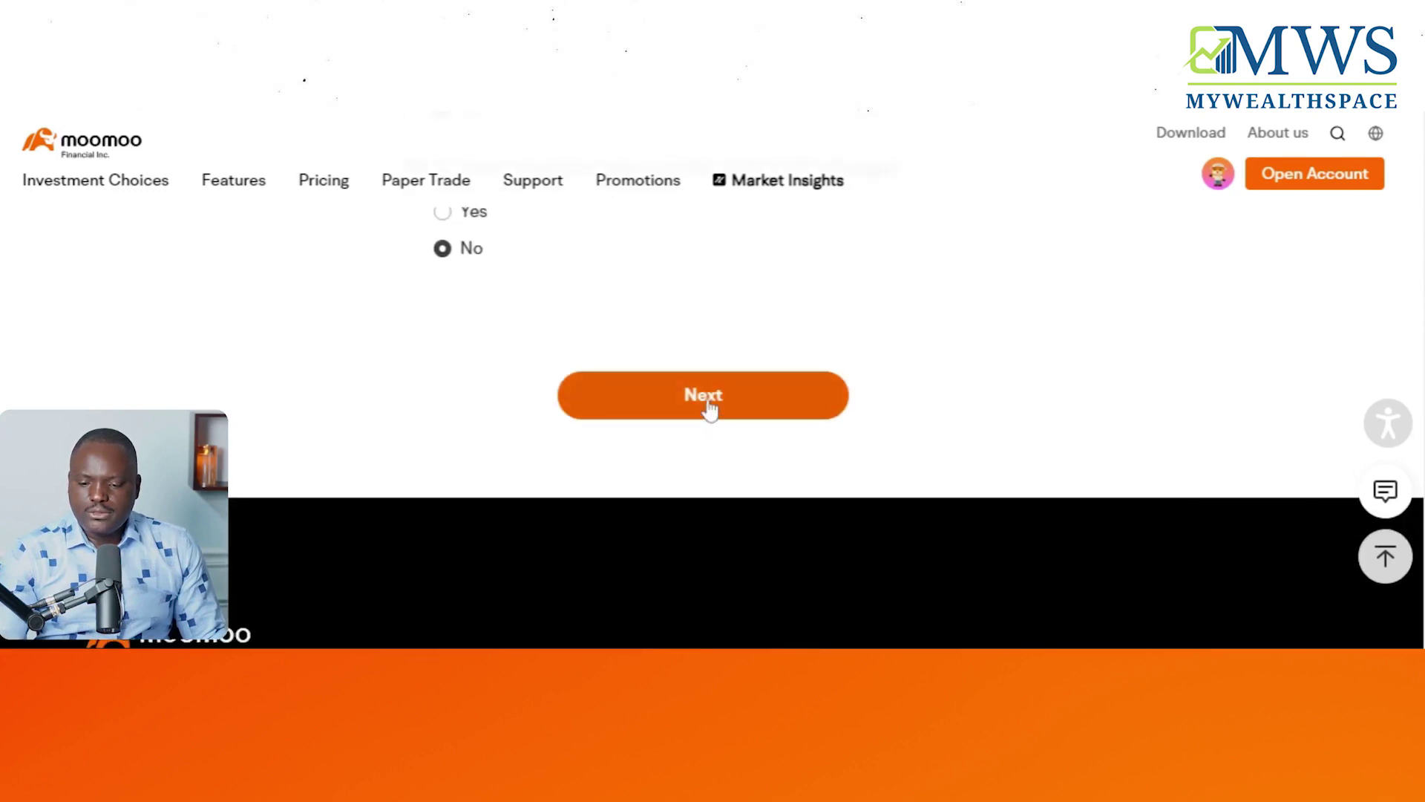
left_click(709, 399)
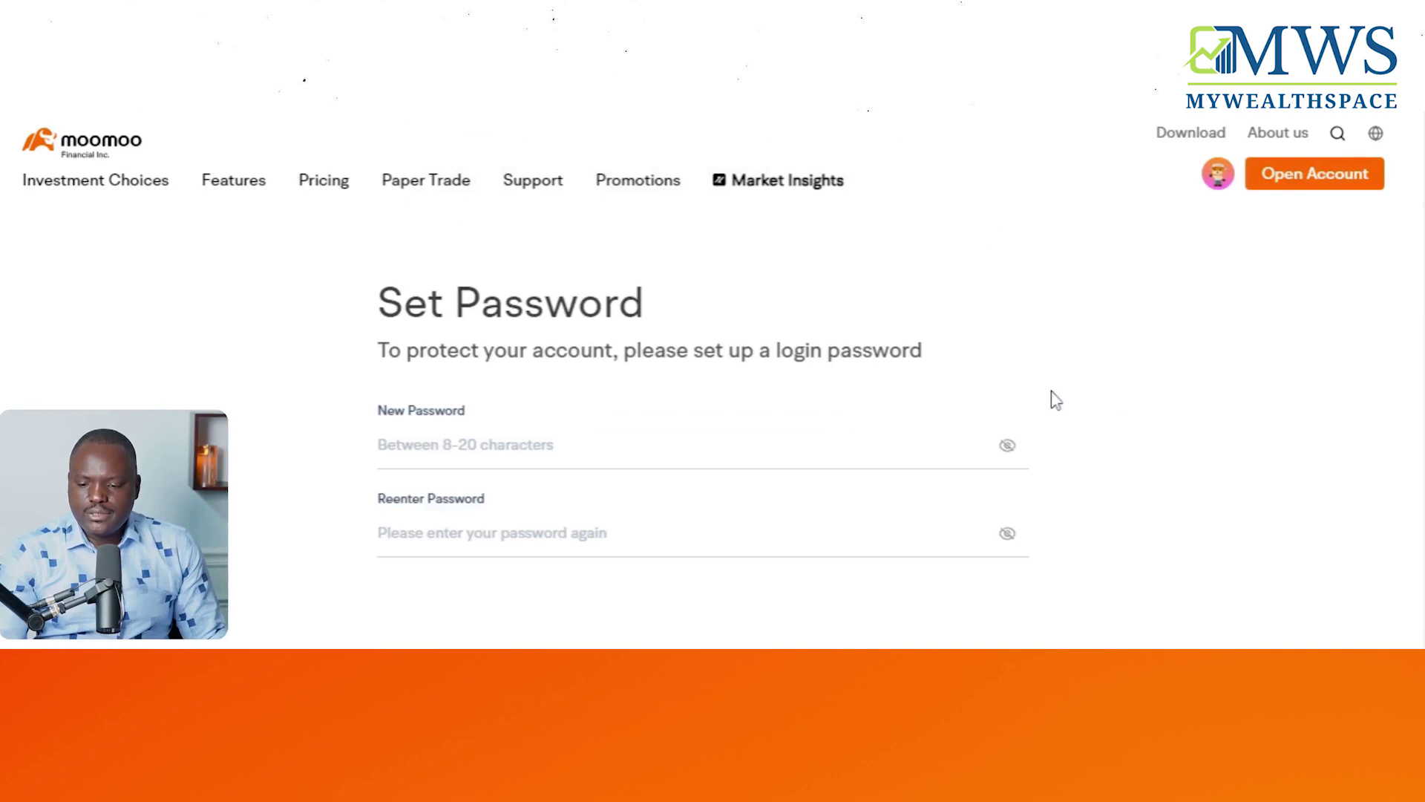
Step: Save the new login password
scroll(1051, 398, "down", 2)
scroll(1051, 398, "up", 2)
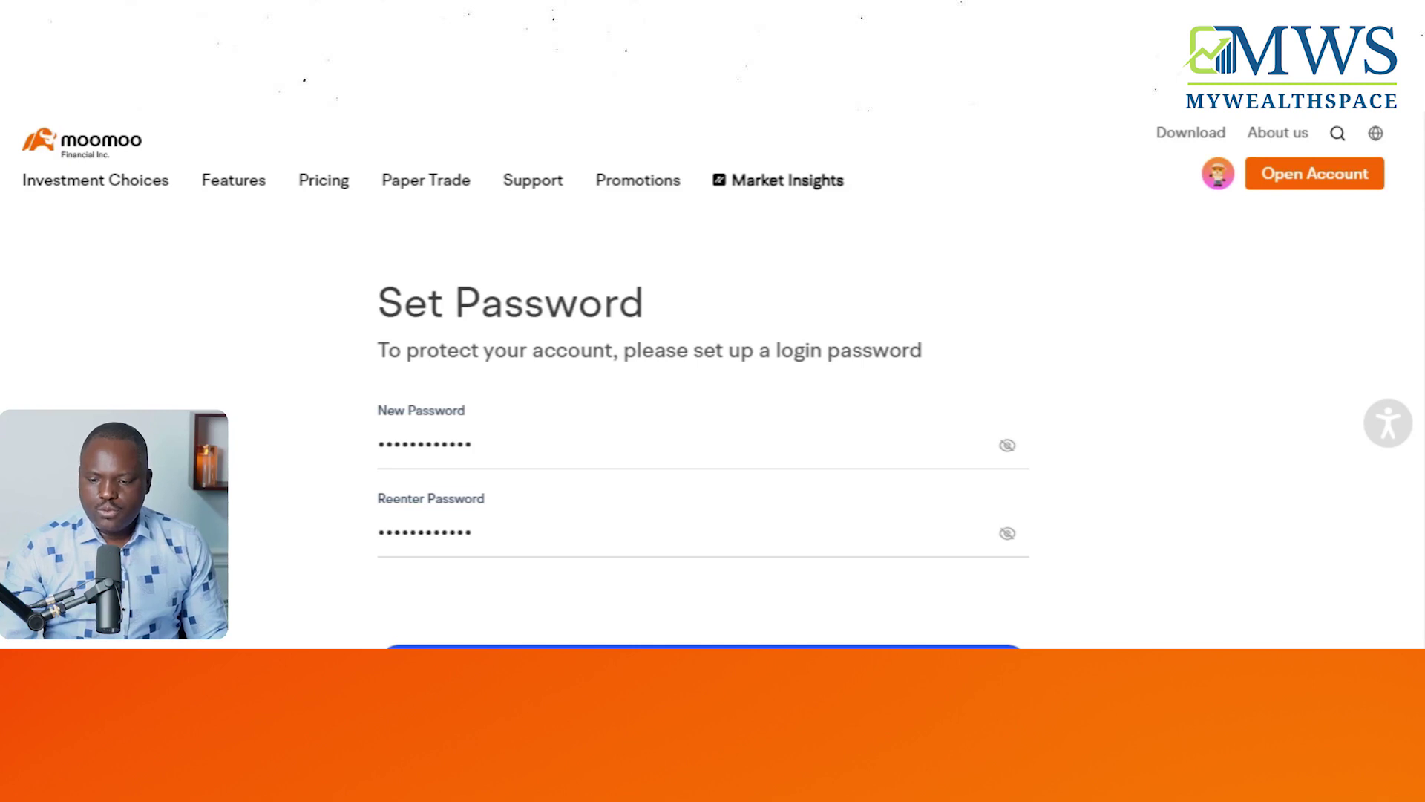
scroll(704, 438, "down", 2)
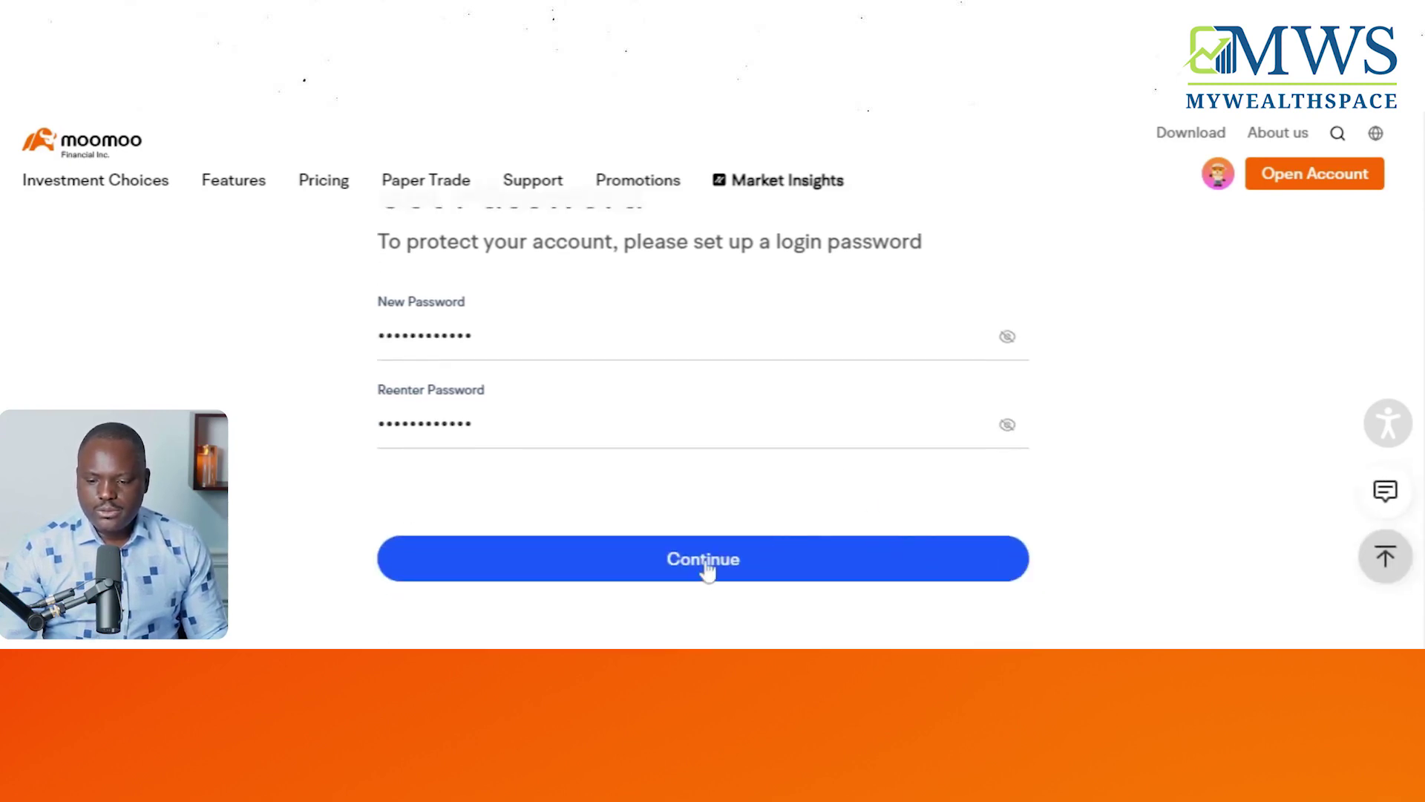
left_click(707, 569)
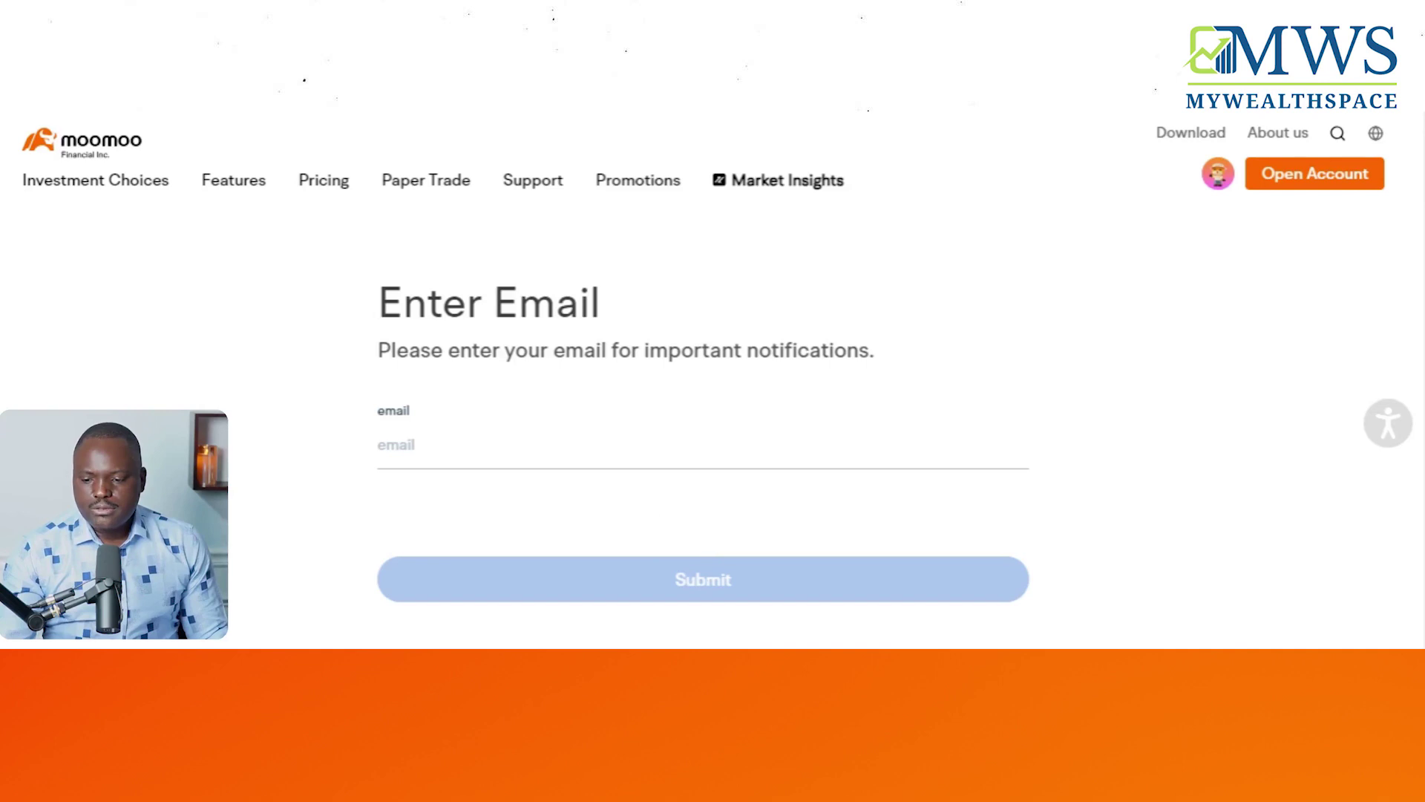
Step: Paste the notification e-mail address and submit it
left_click(396, 444)
key("ctrl+v")
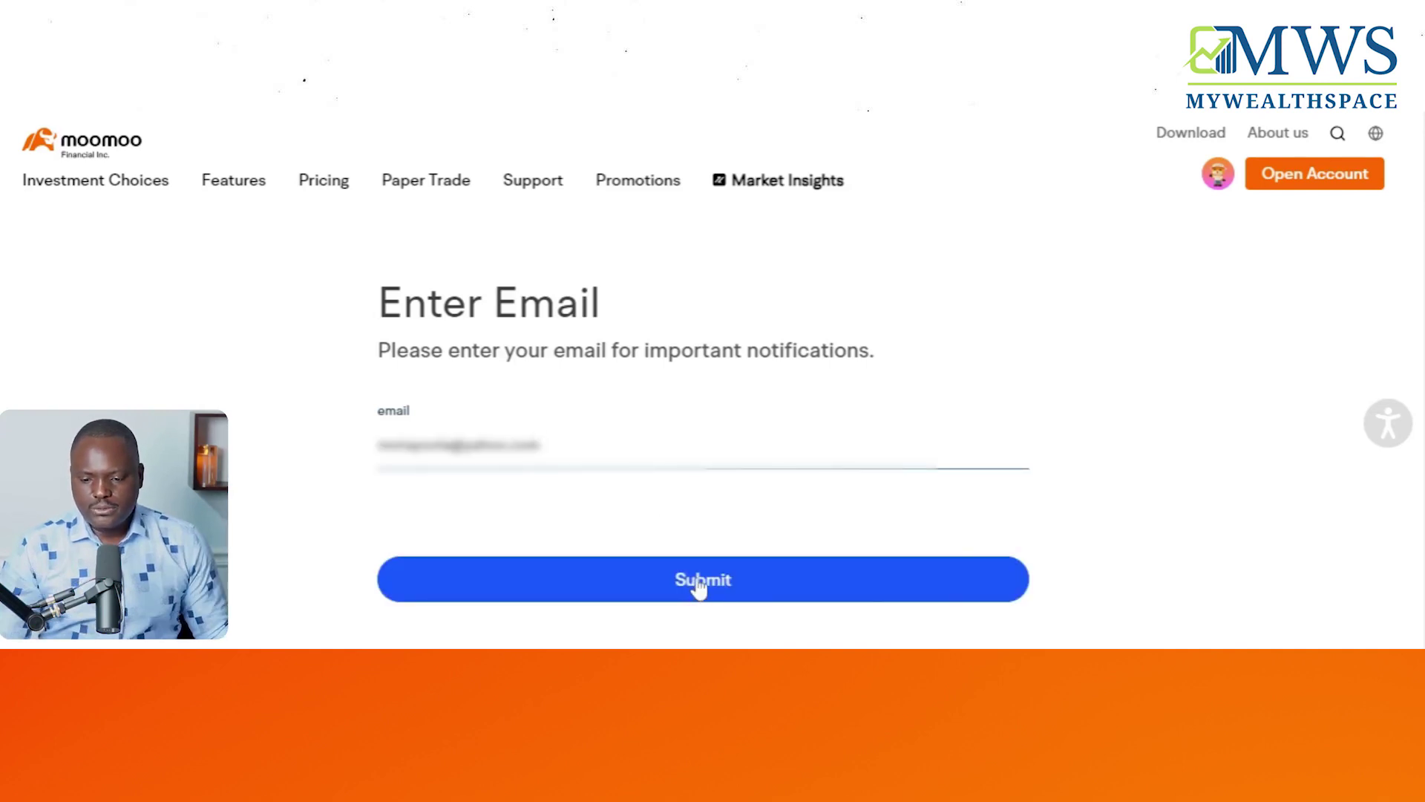
left_click(698, 585)
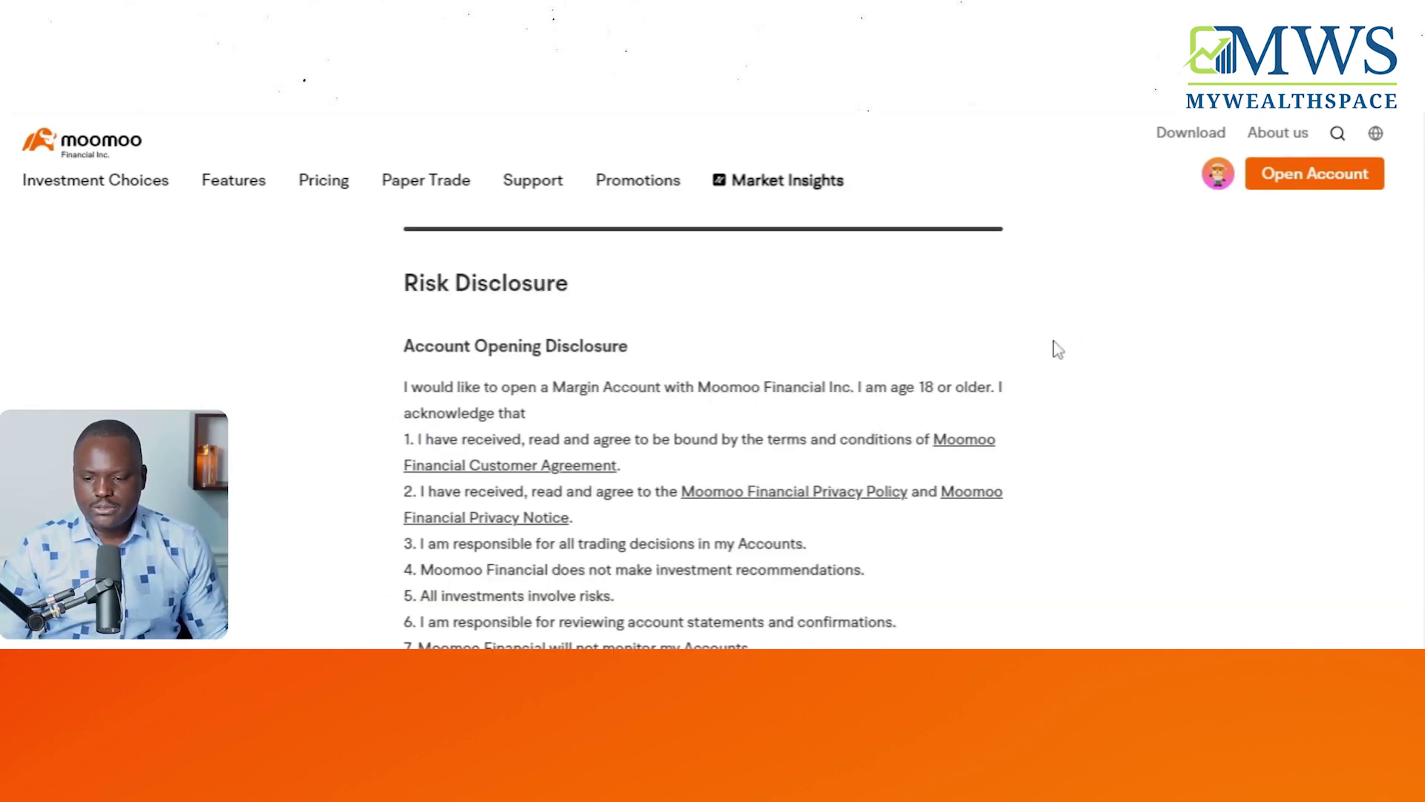
Step: Read through the Risk Disclosure terms and request the final review confirmation
scroll(1015, 447, "down", 4)
scroll(1015, 447, "up", 2)
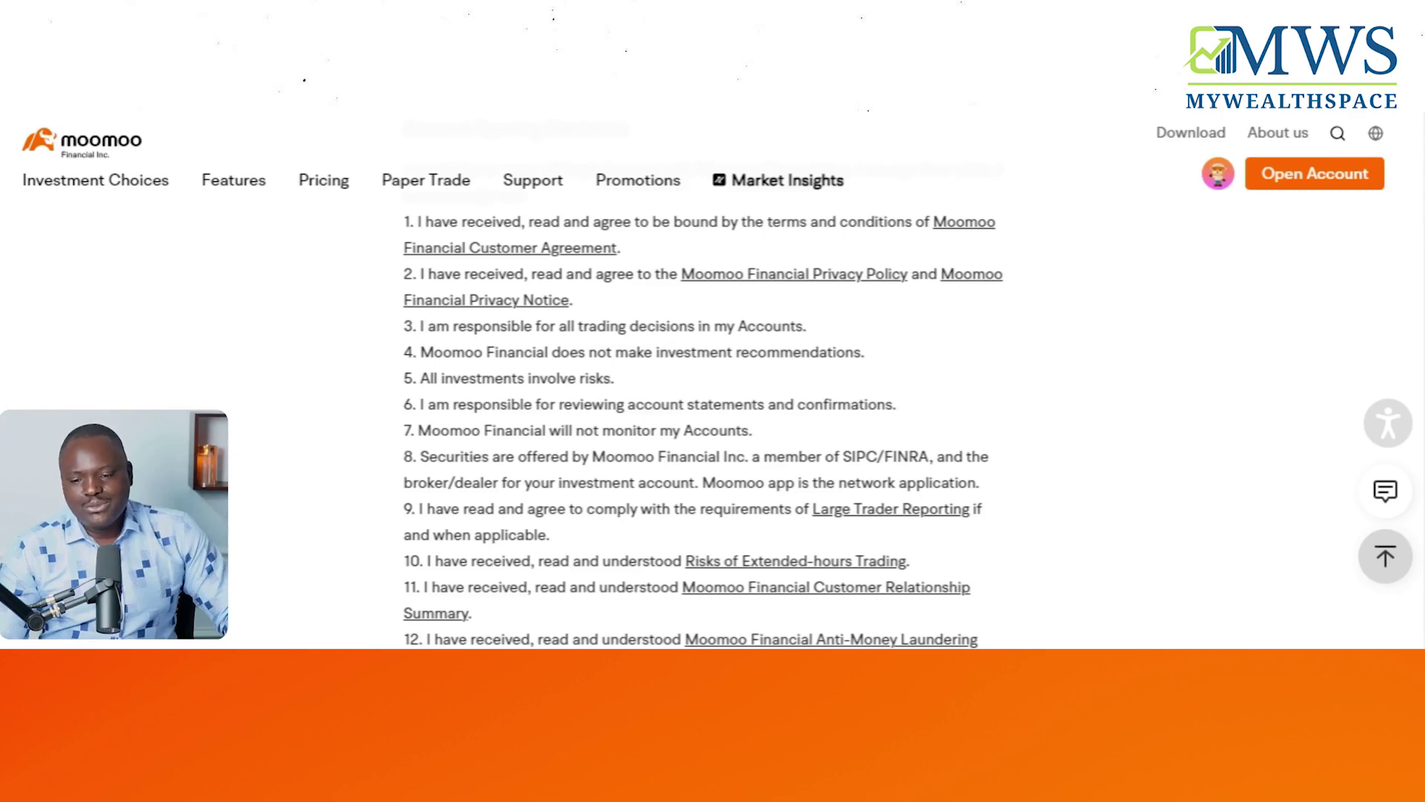
scroll(1018, 430, "down", 5)
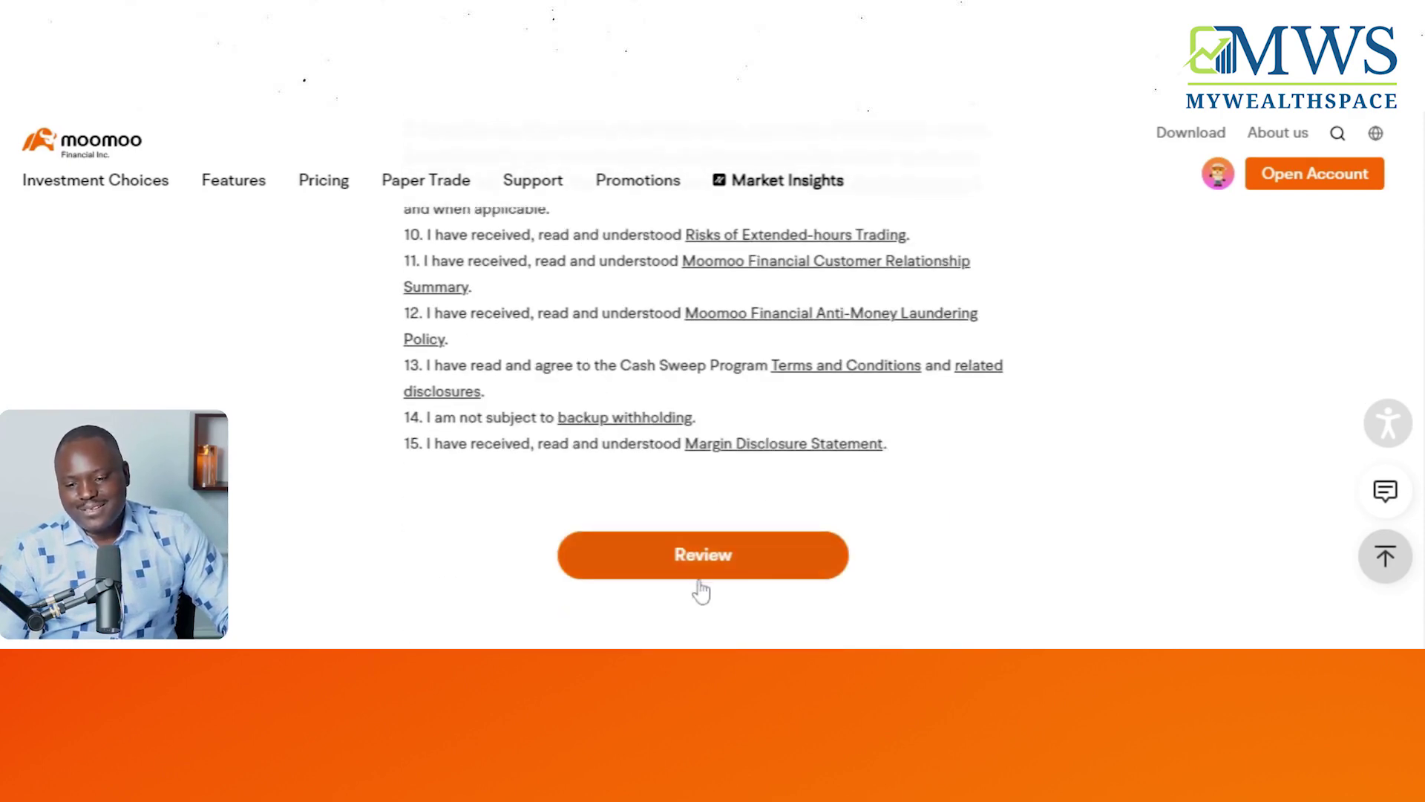
left_click(703, 560)
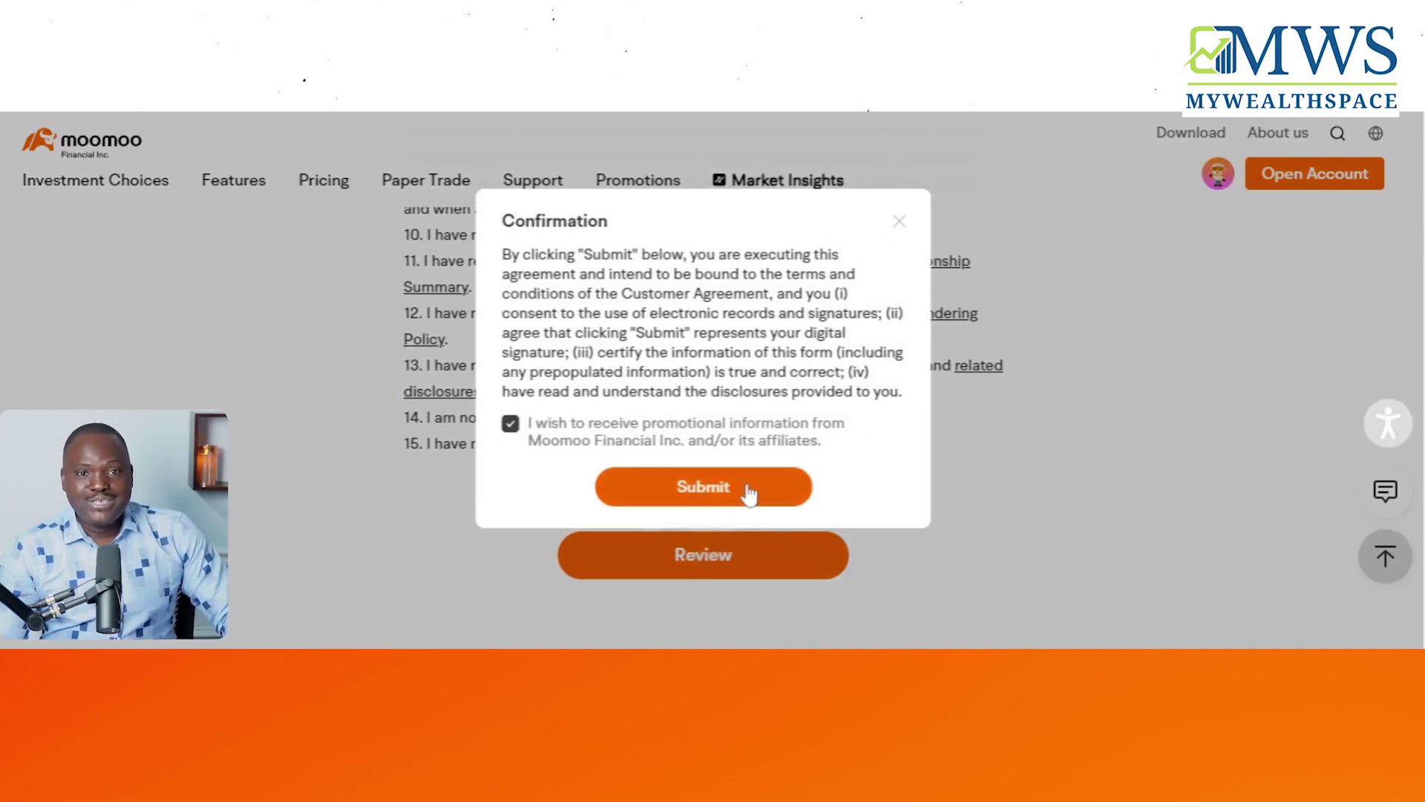
Step: Submit the account application from the Confirmation dialog
left_click(748, 490)
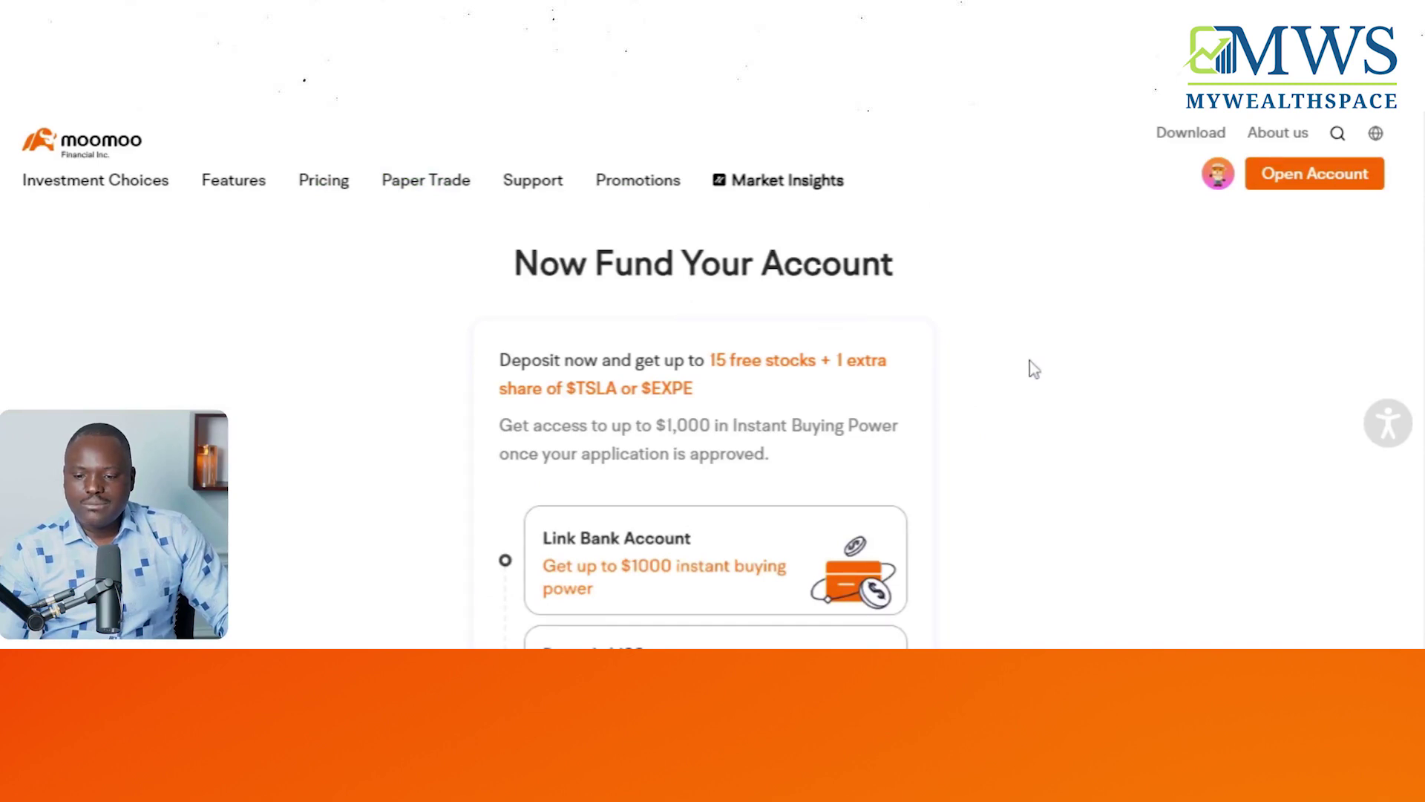
scroll(1034, 368, "down", 3)
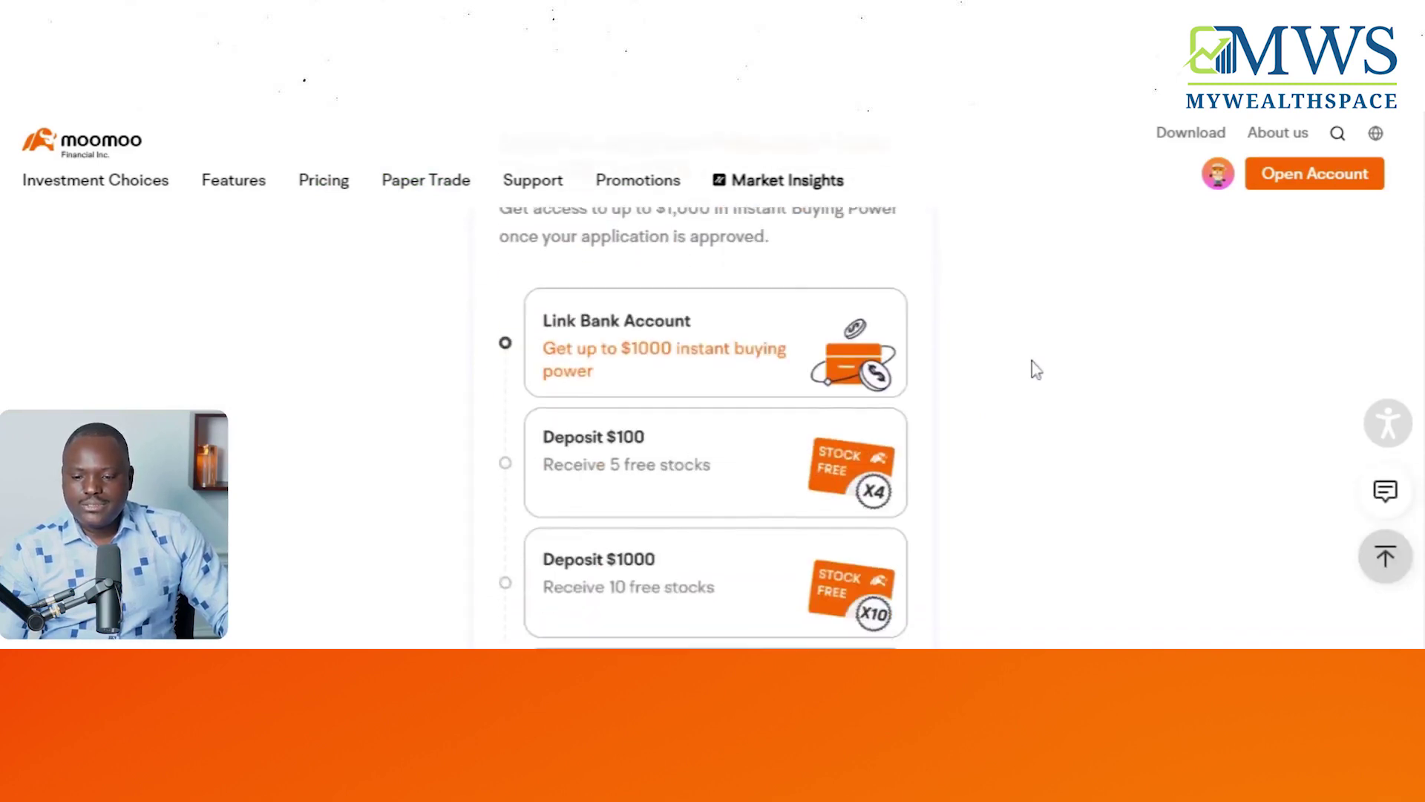
scroll(1036, 369, "down", 2)
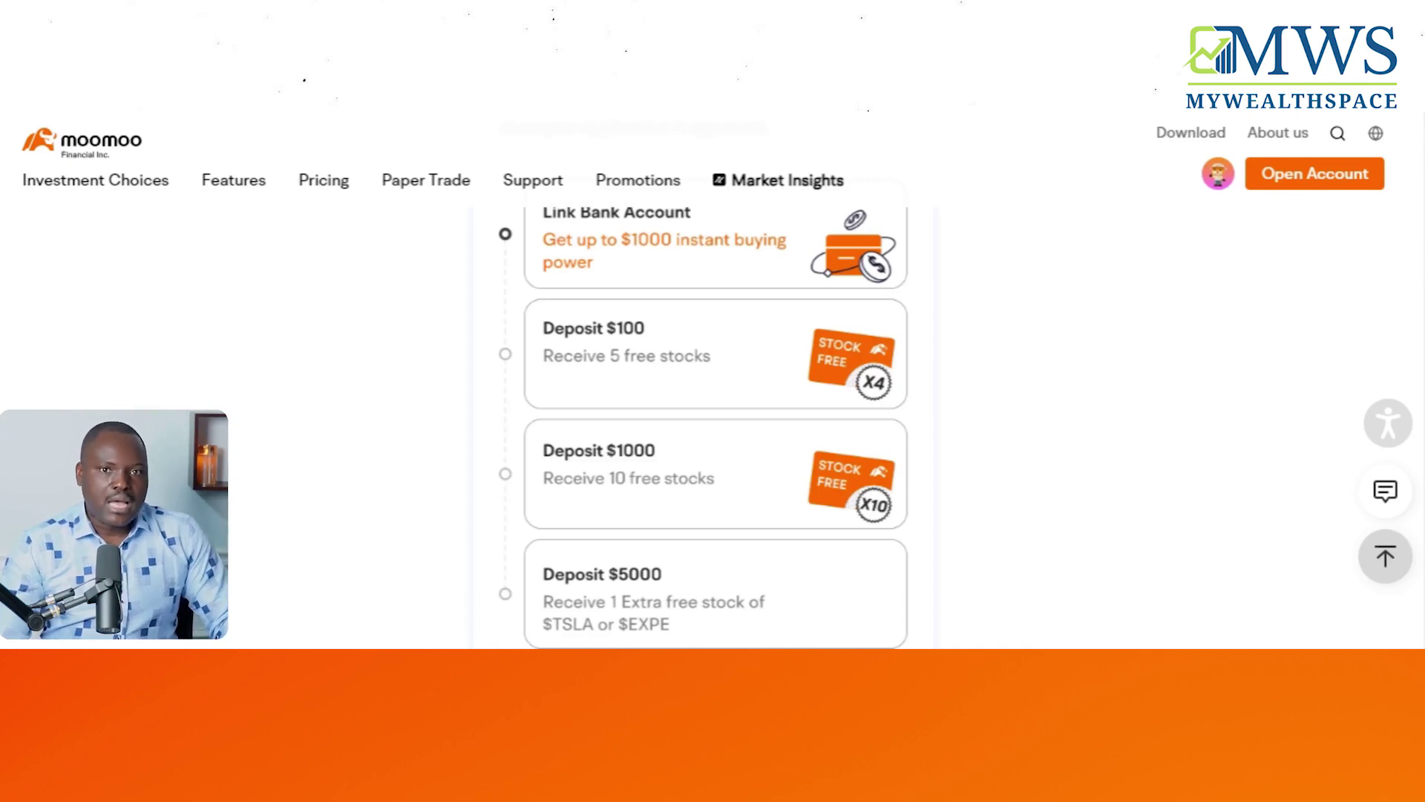
Step: Scroll the funding page to the deposit reward tiers and the Link My Bank Account option
scroll(969, 402, "down", 3)
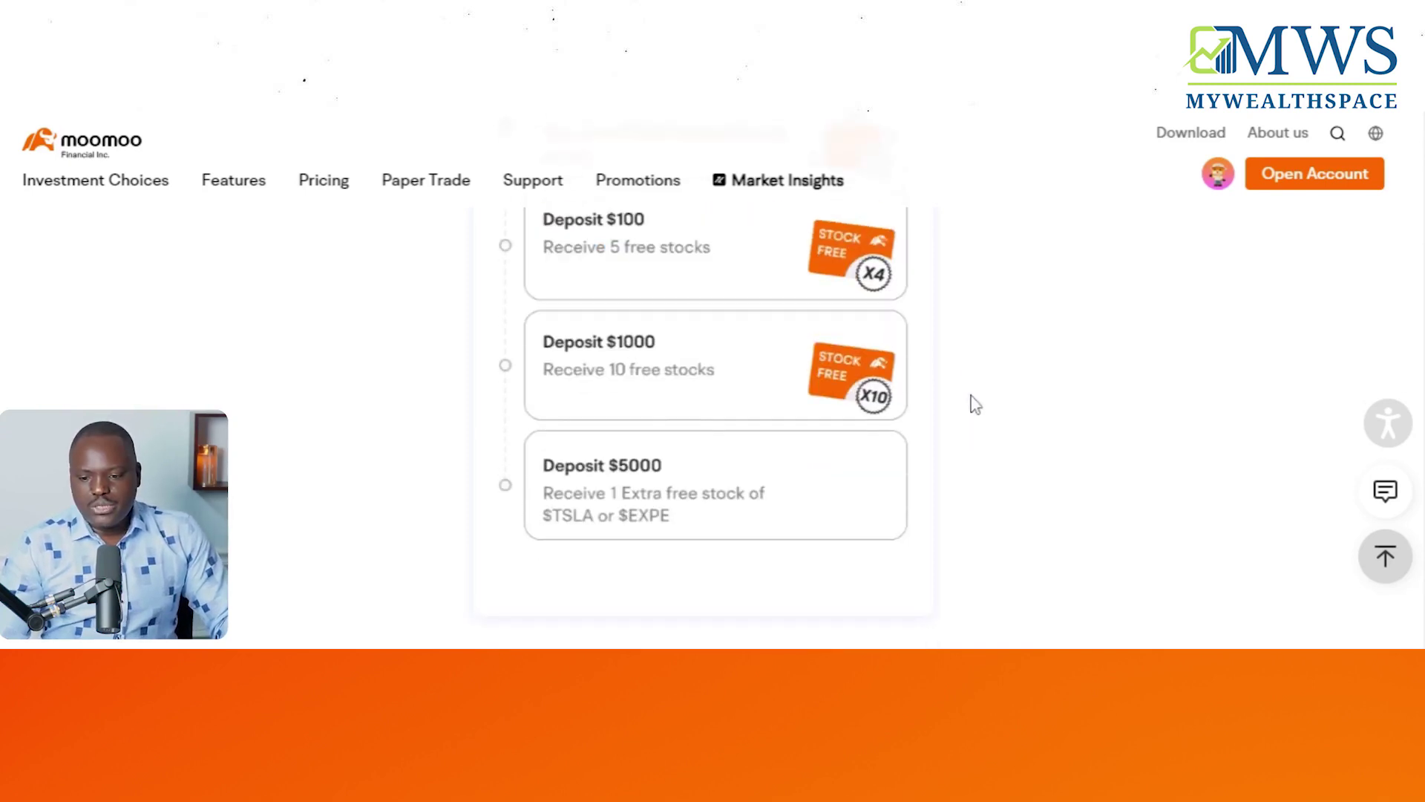
scroll(975, 404, "up", 2)
scroll(972, 404, "up", 3)
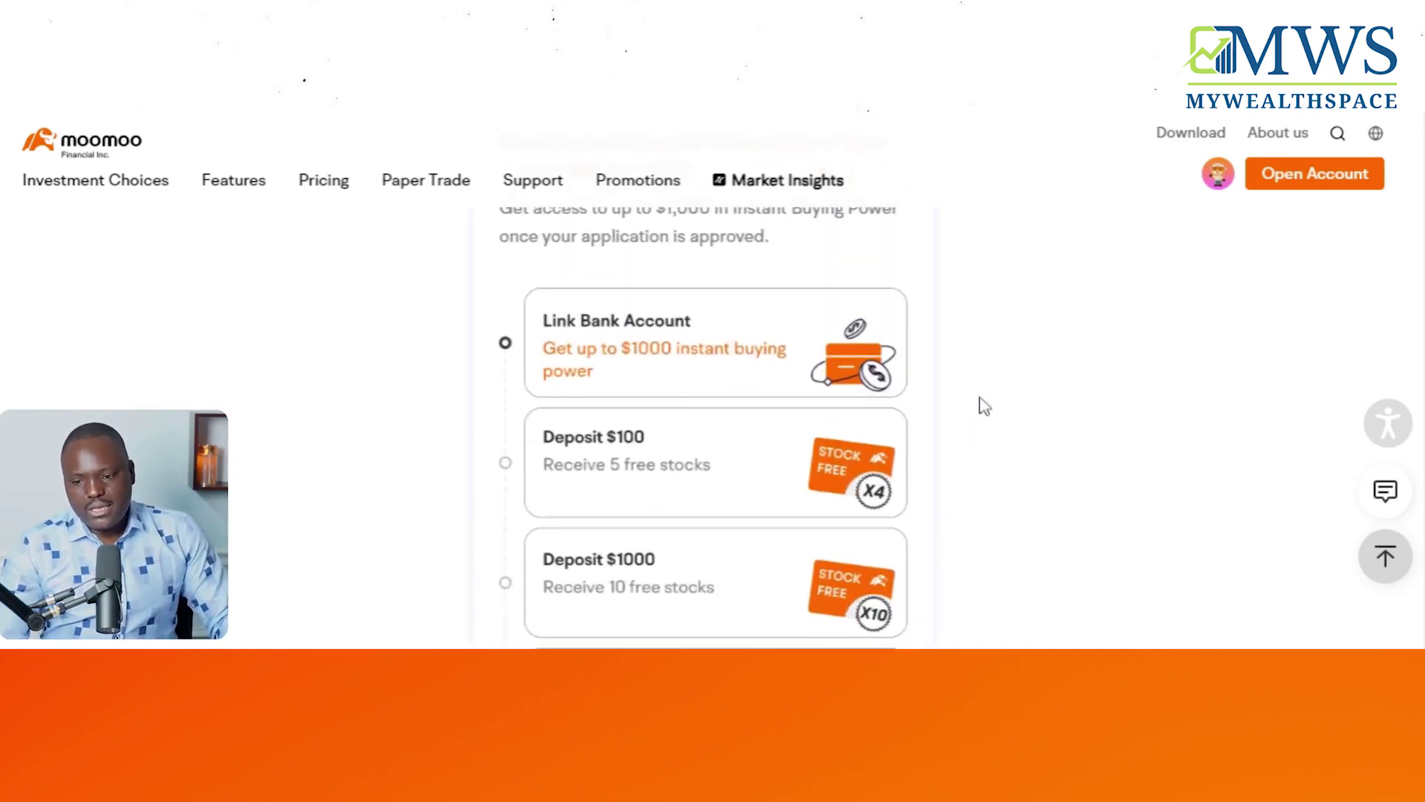
scroll(980, 405, "up", 2)
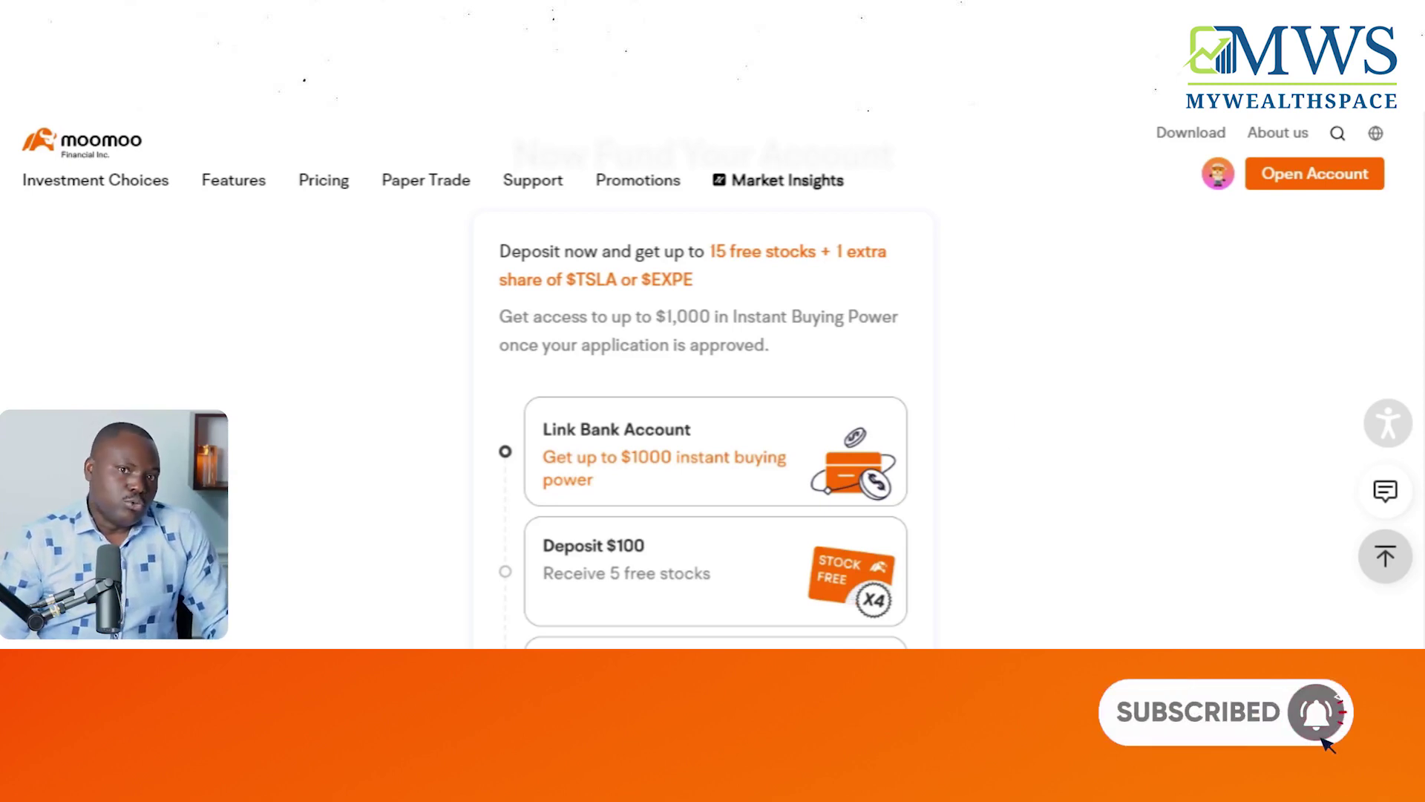
scroll(1012, 452, "down", 2)
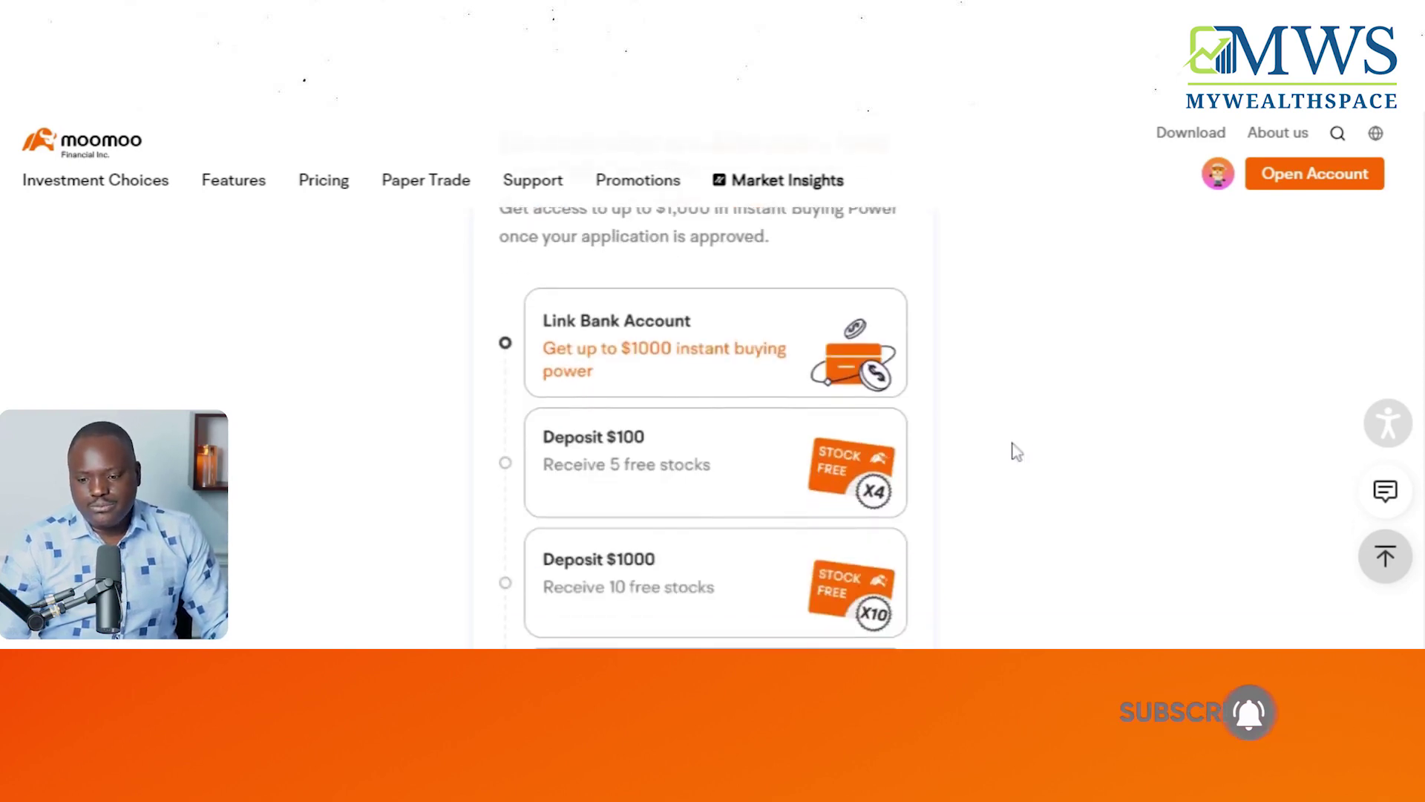
scroll(1017, 452, "up", 2)
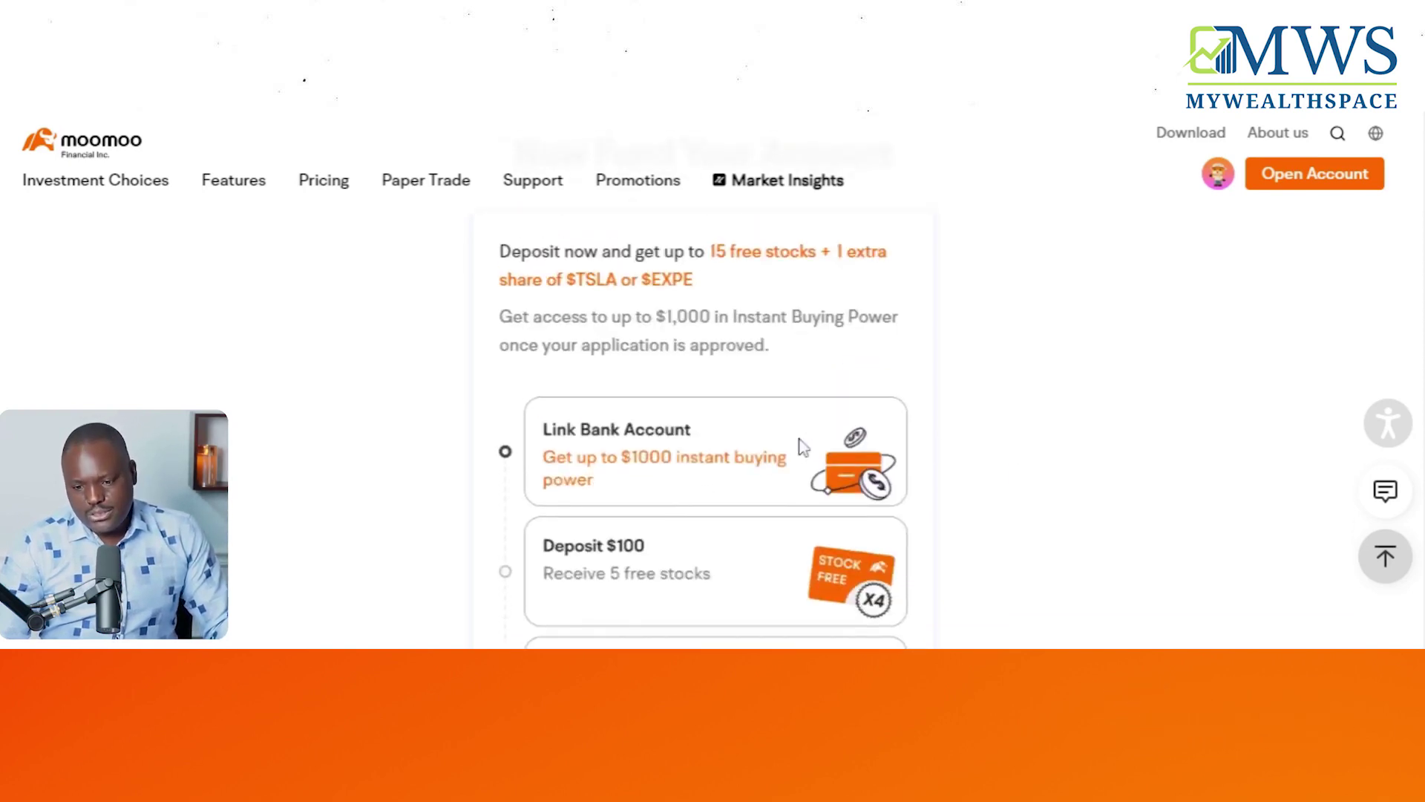
scroll(1083, 449, "down", 3)
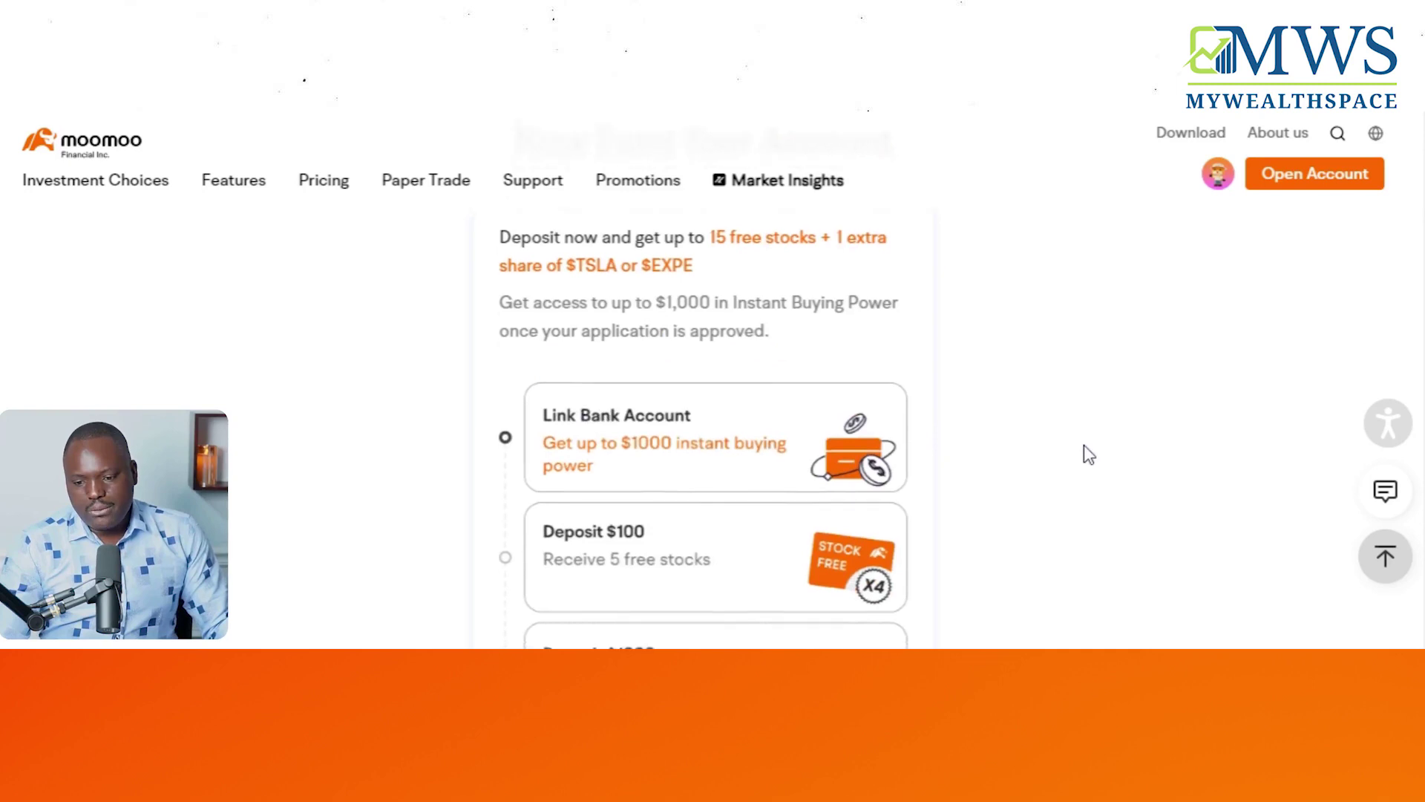
scroll(1084, 446, "down", 5)
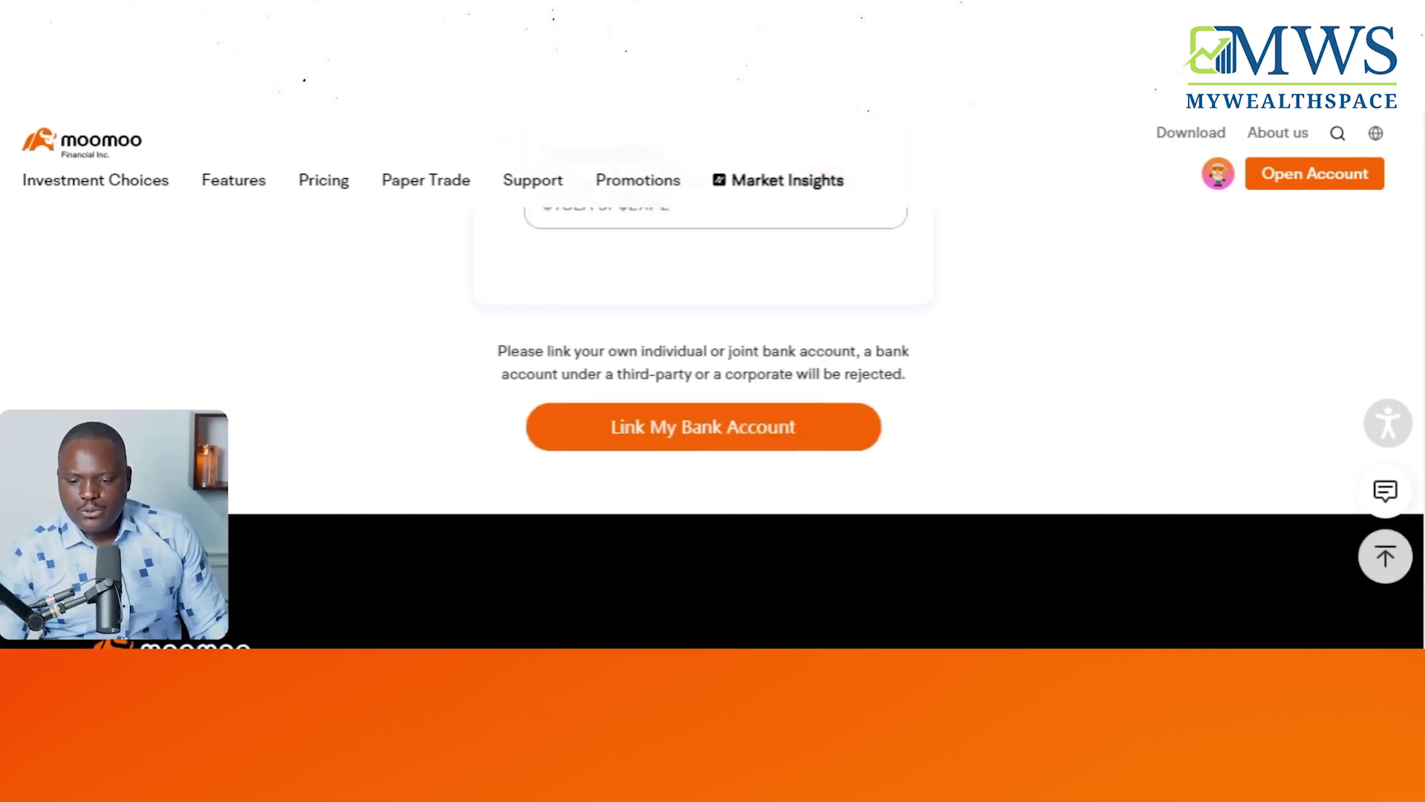
scroll(1084, 445, "up", 1)
scroll(791, 369, "up", 3)
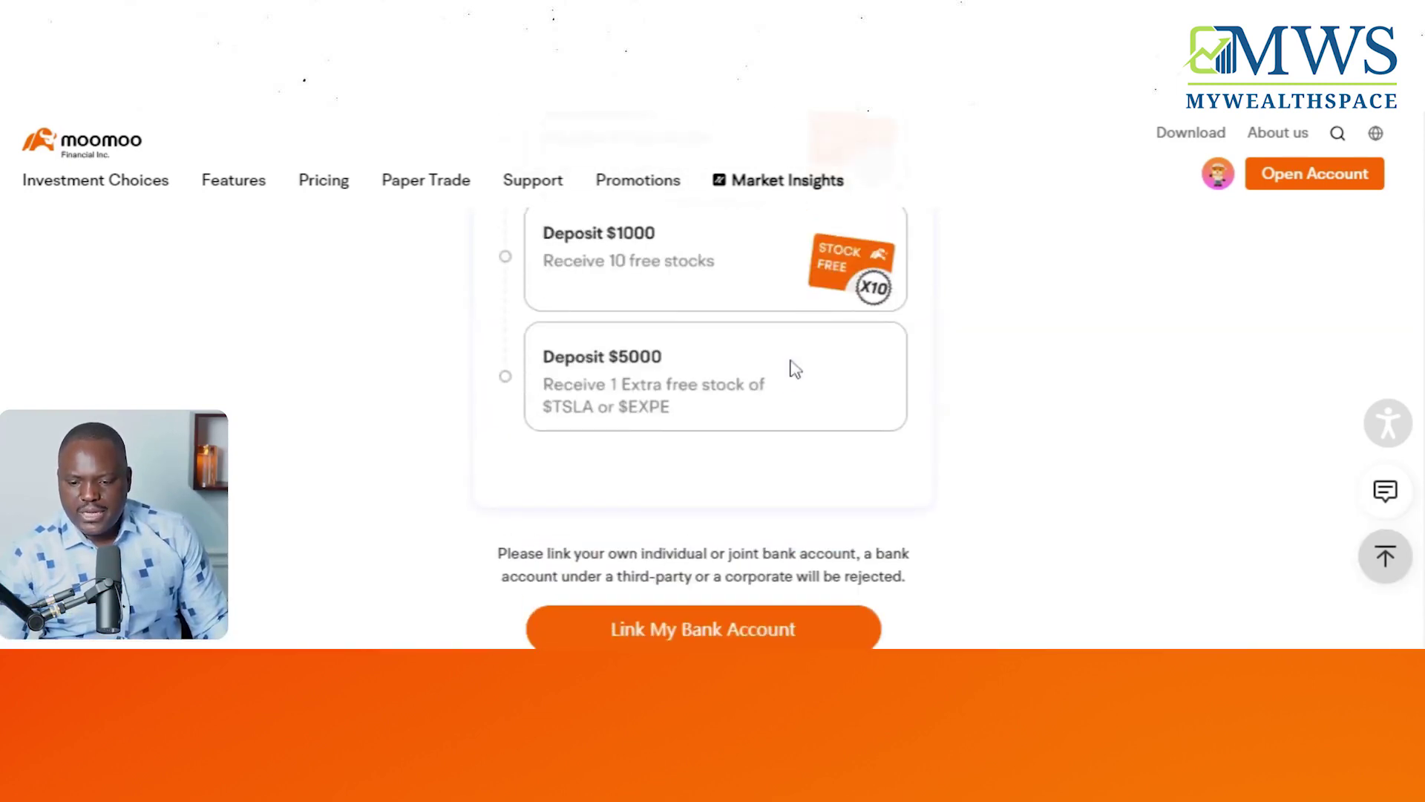
scroll(793, 369, "up", 3)
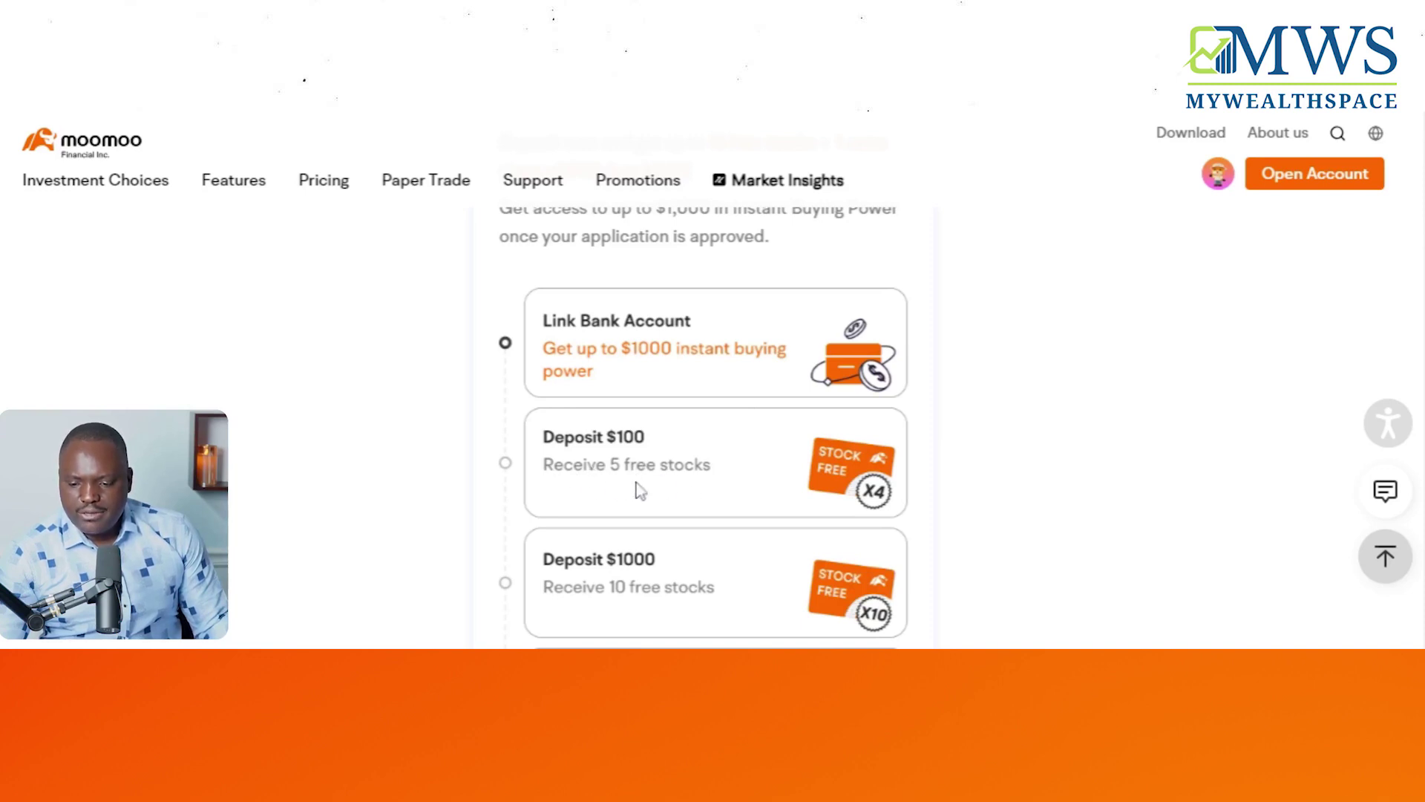
scroll(582, 505, "down", 2)
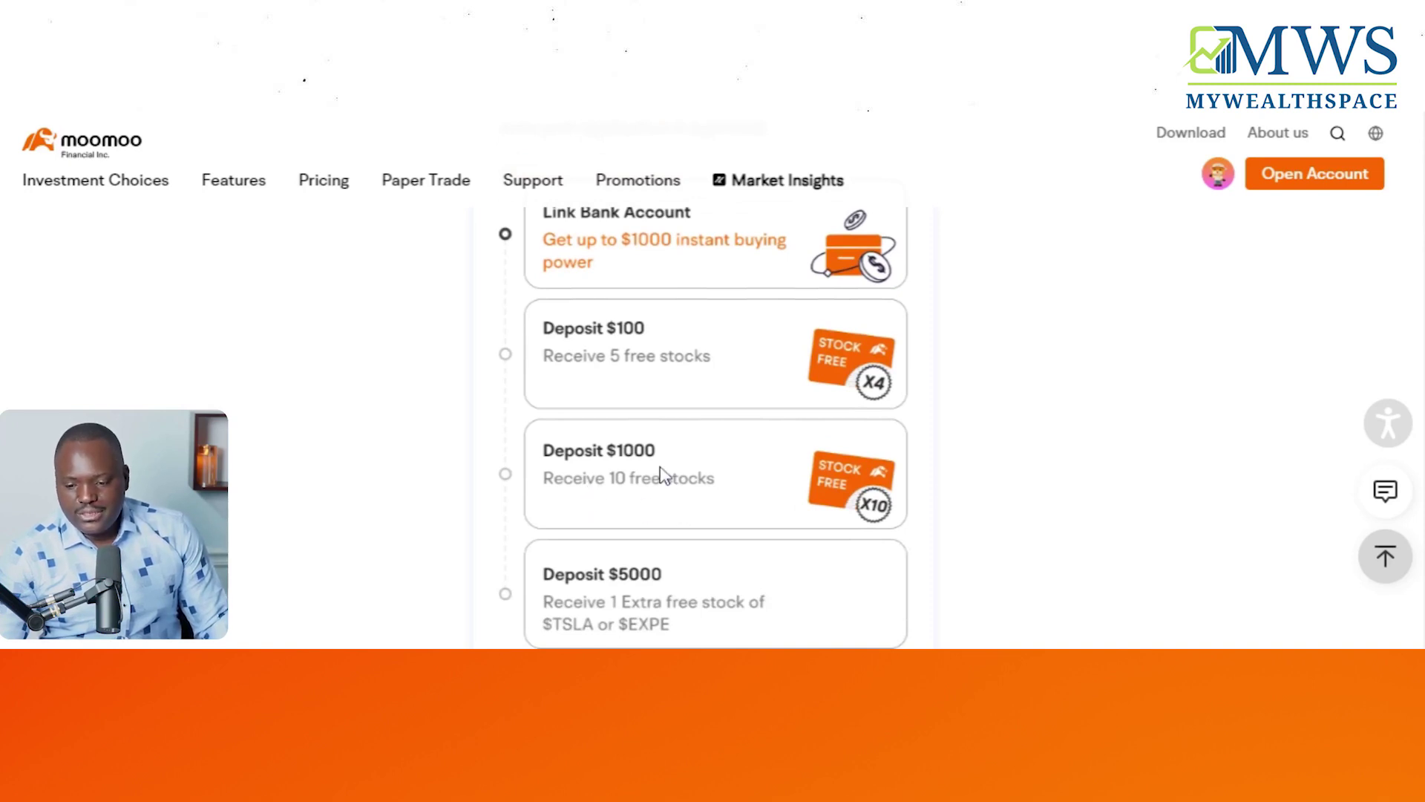
scroll(663, 475, "down", 2)
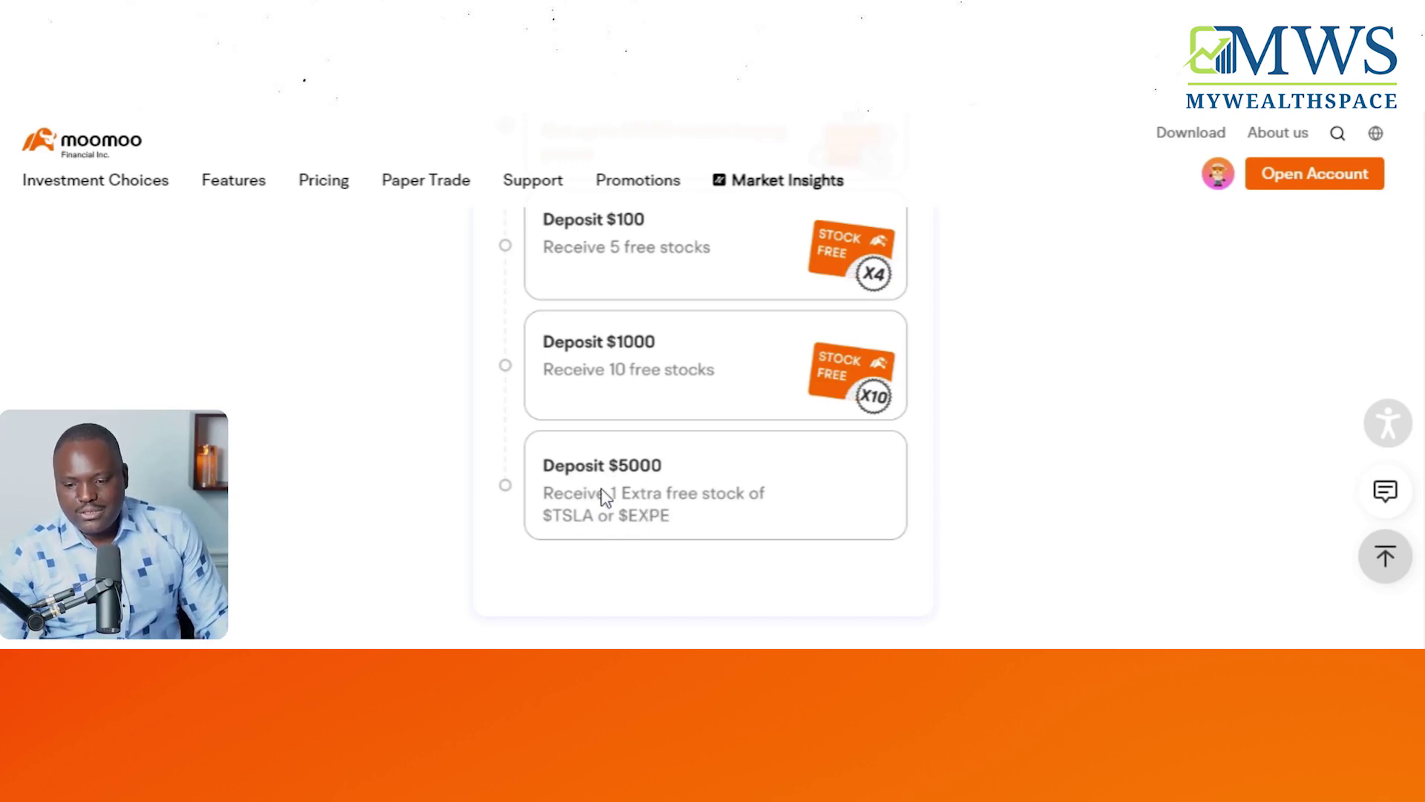
scroll(598, 499, "down", 3)
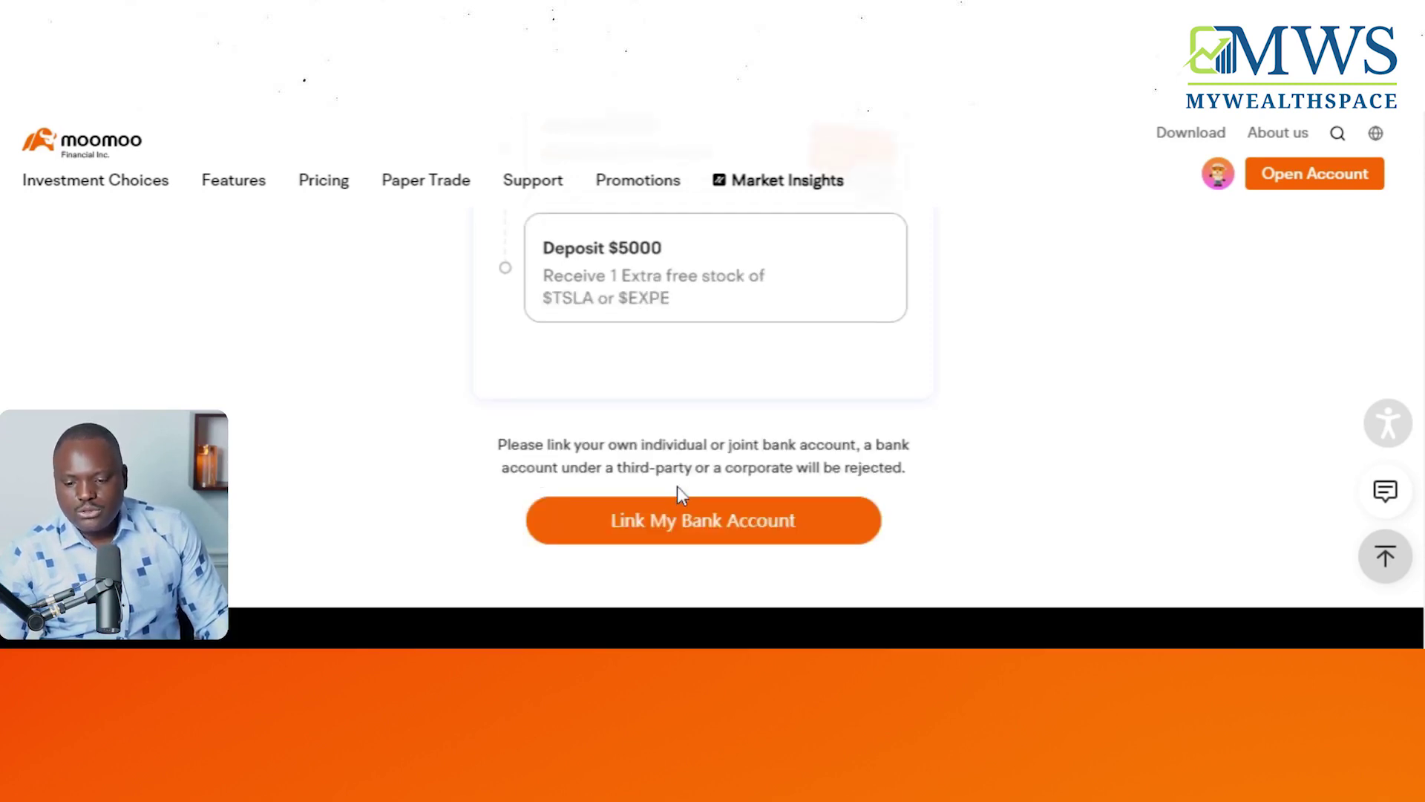
Step: Start Plaid bank linking and proceed past its intro to the institution list
left_click(677, 526)
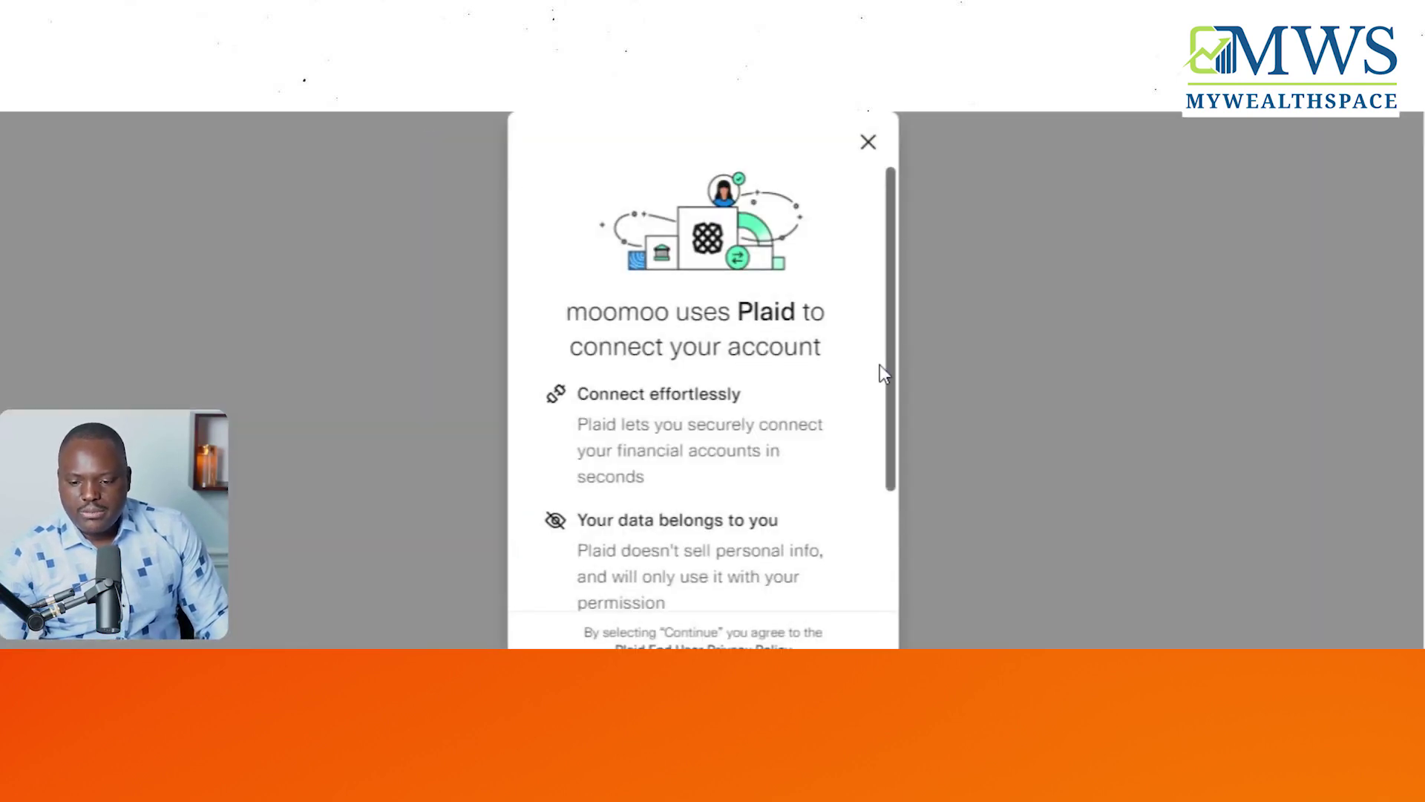
scroll(879, 365, "down", 2)
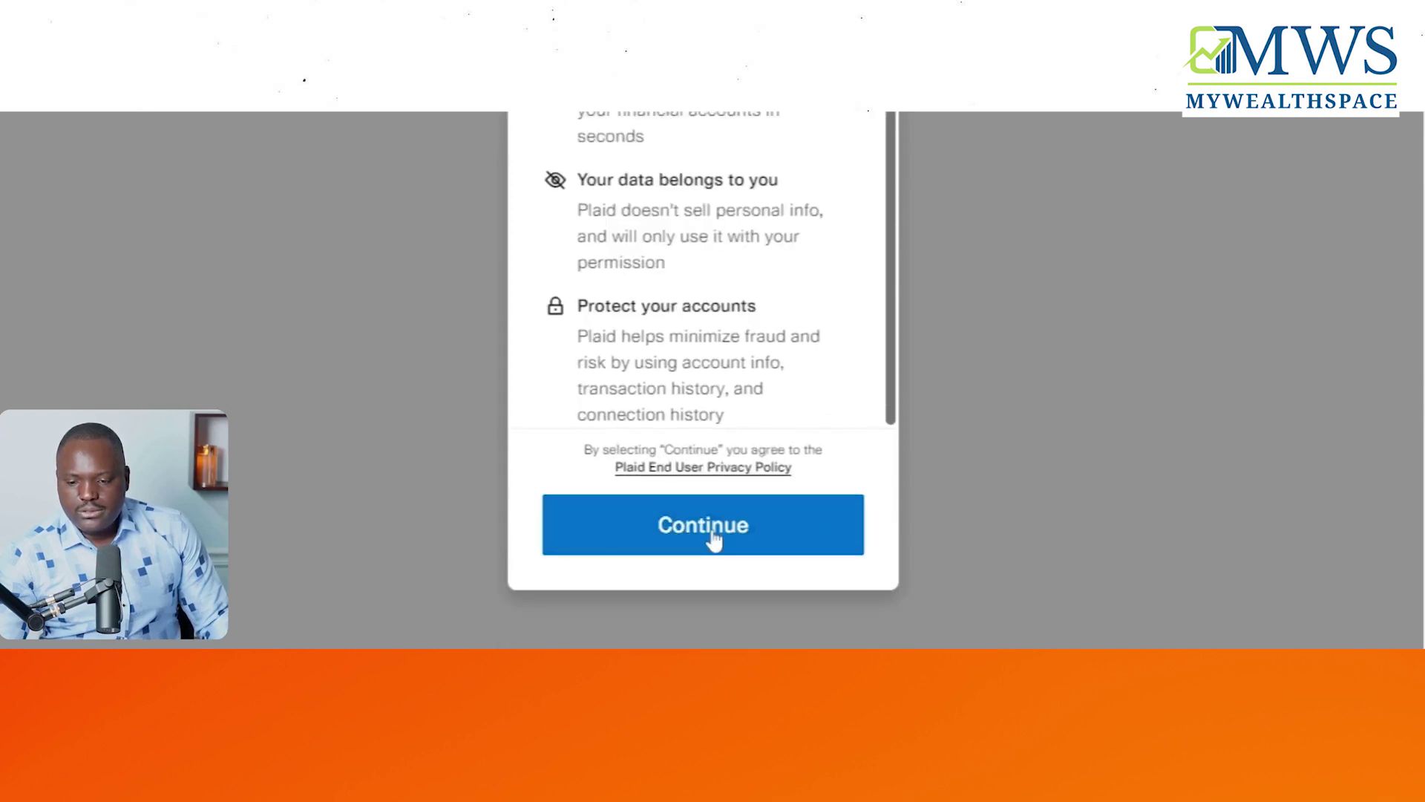
left_click(714, 538)
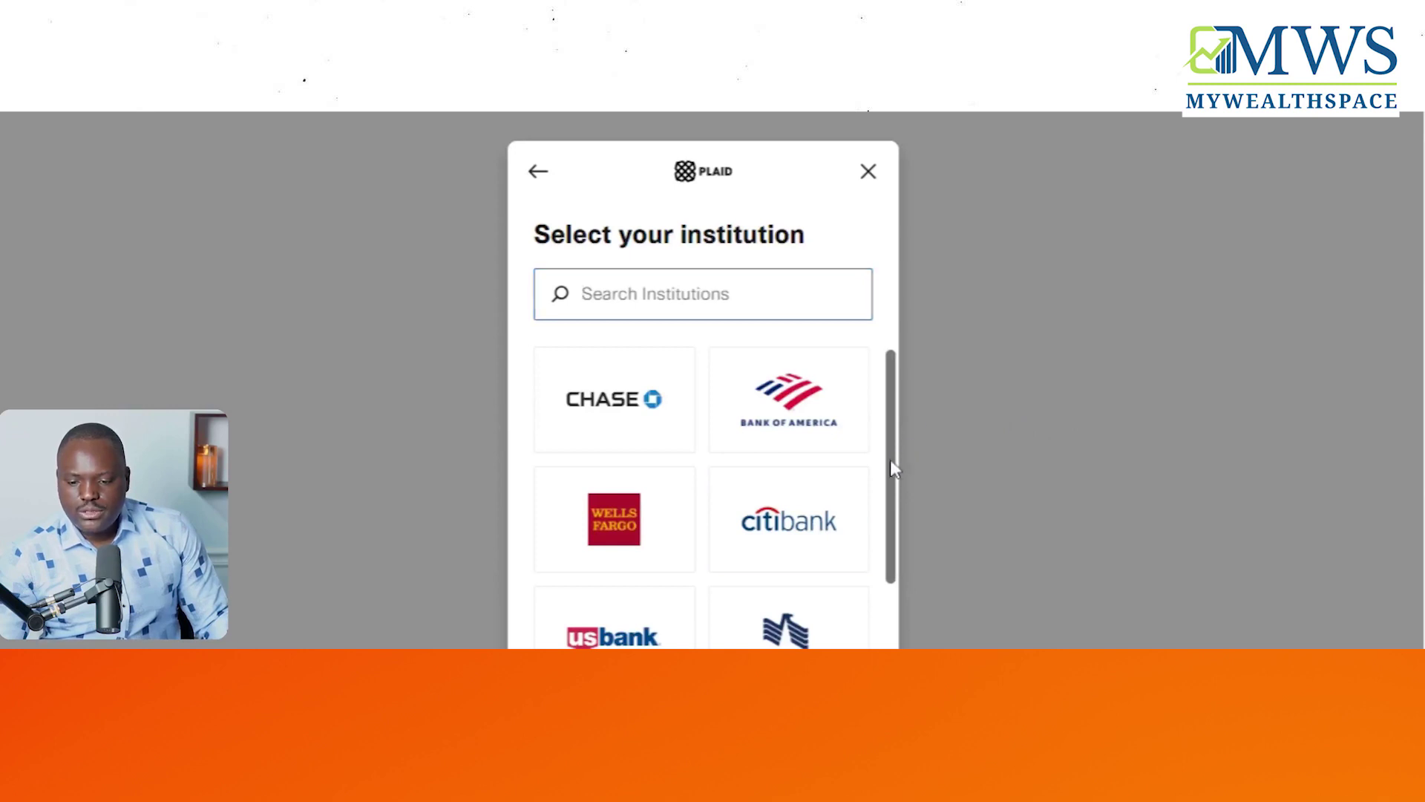
left_click_drag(893, 466, 947, 407)
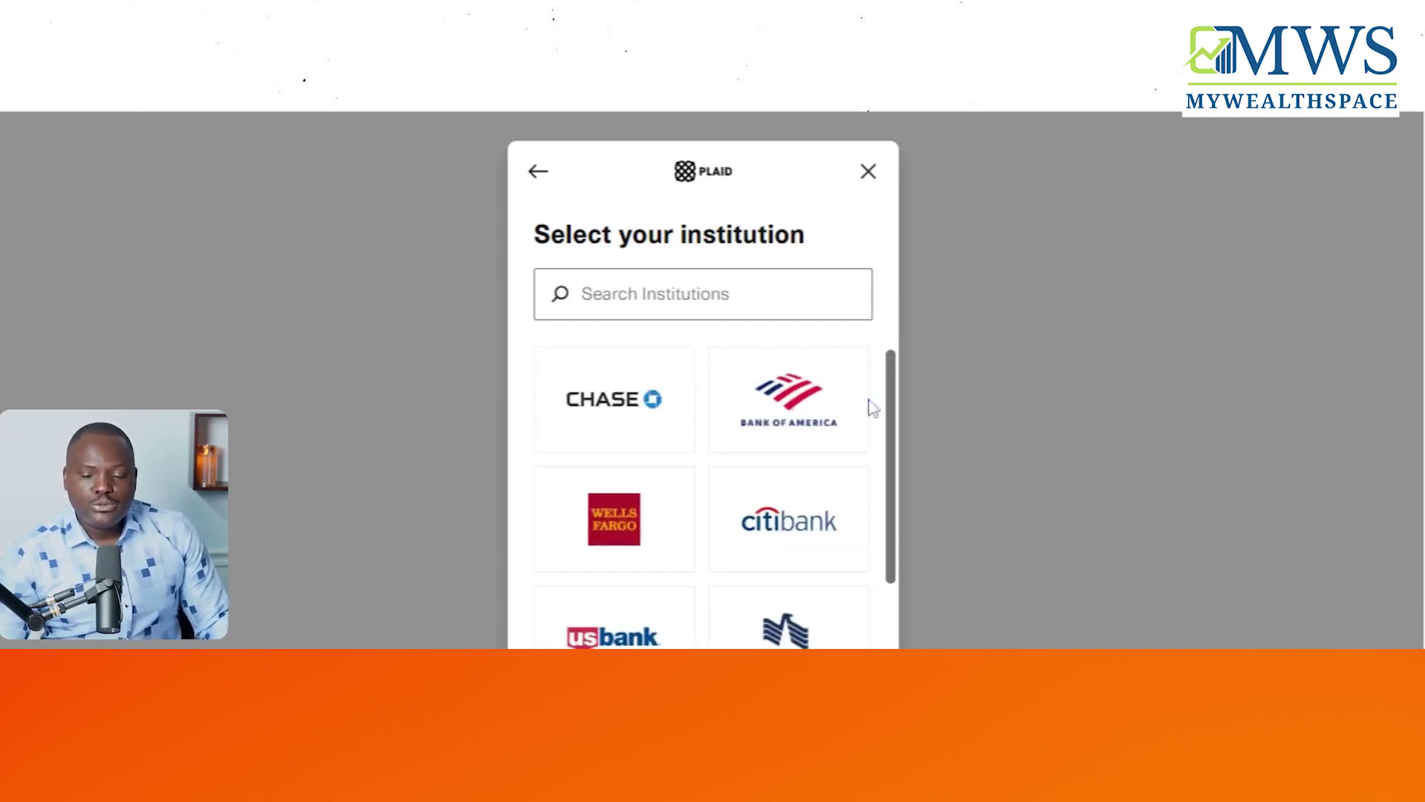
Step: Pick Bank of America as the institution in Plaid and proceed to its login
left_click(794, 415)
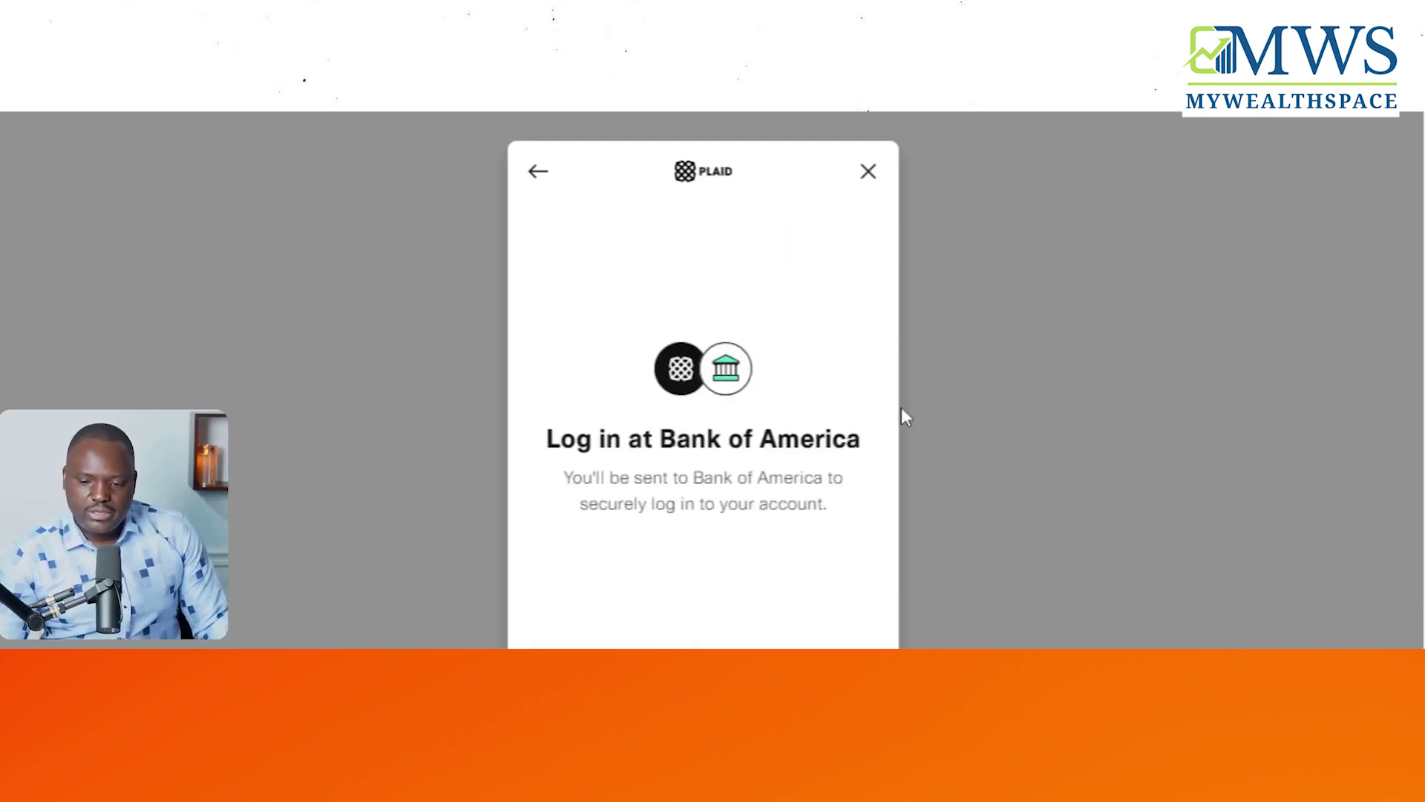
scroll(891, 334, "down", 3)
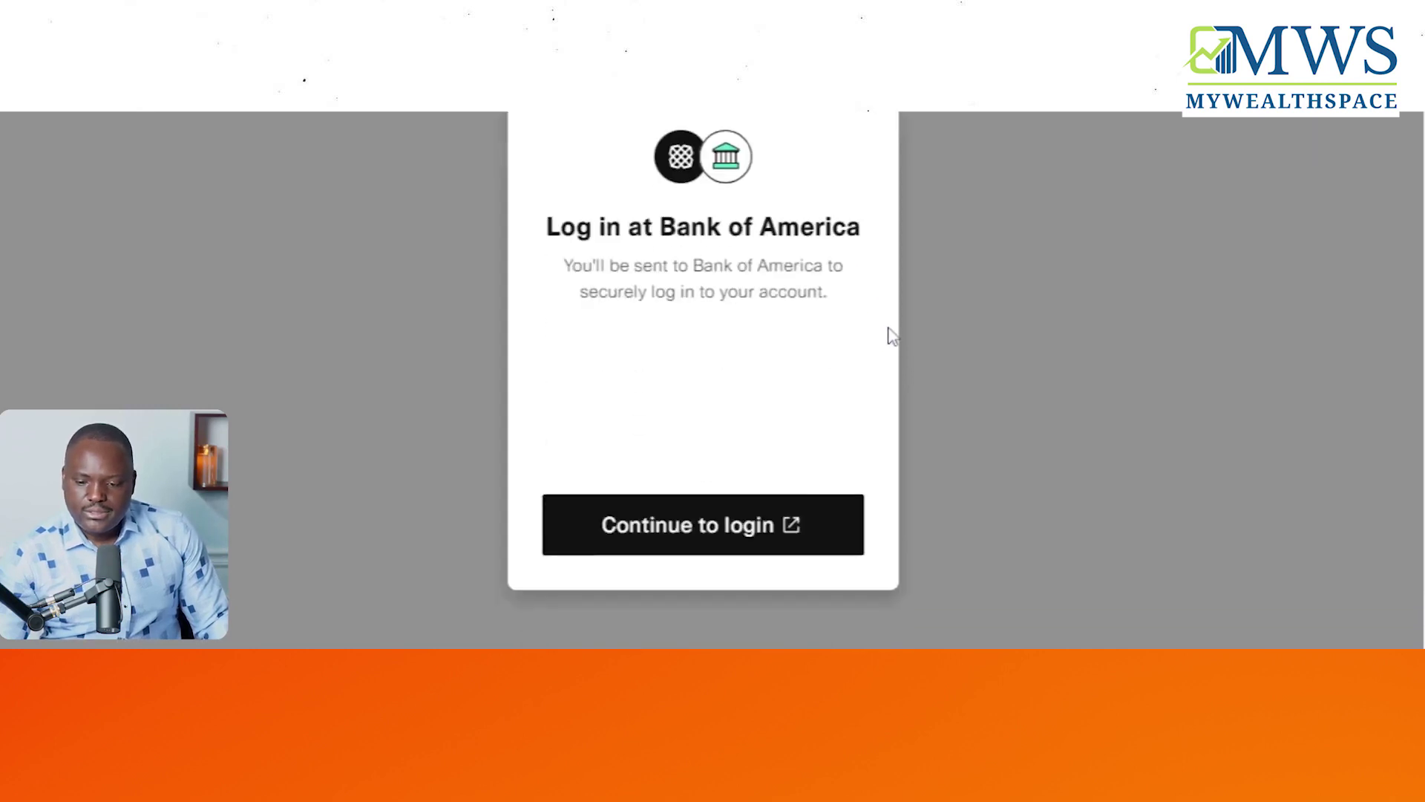
left_click(674, 533)
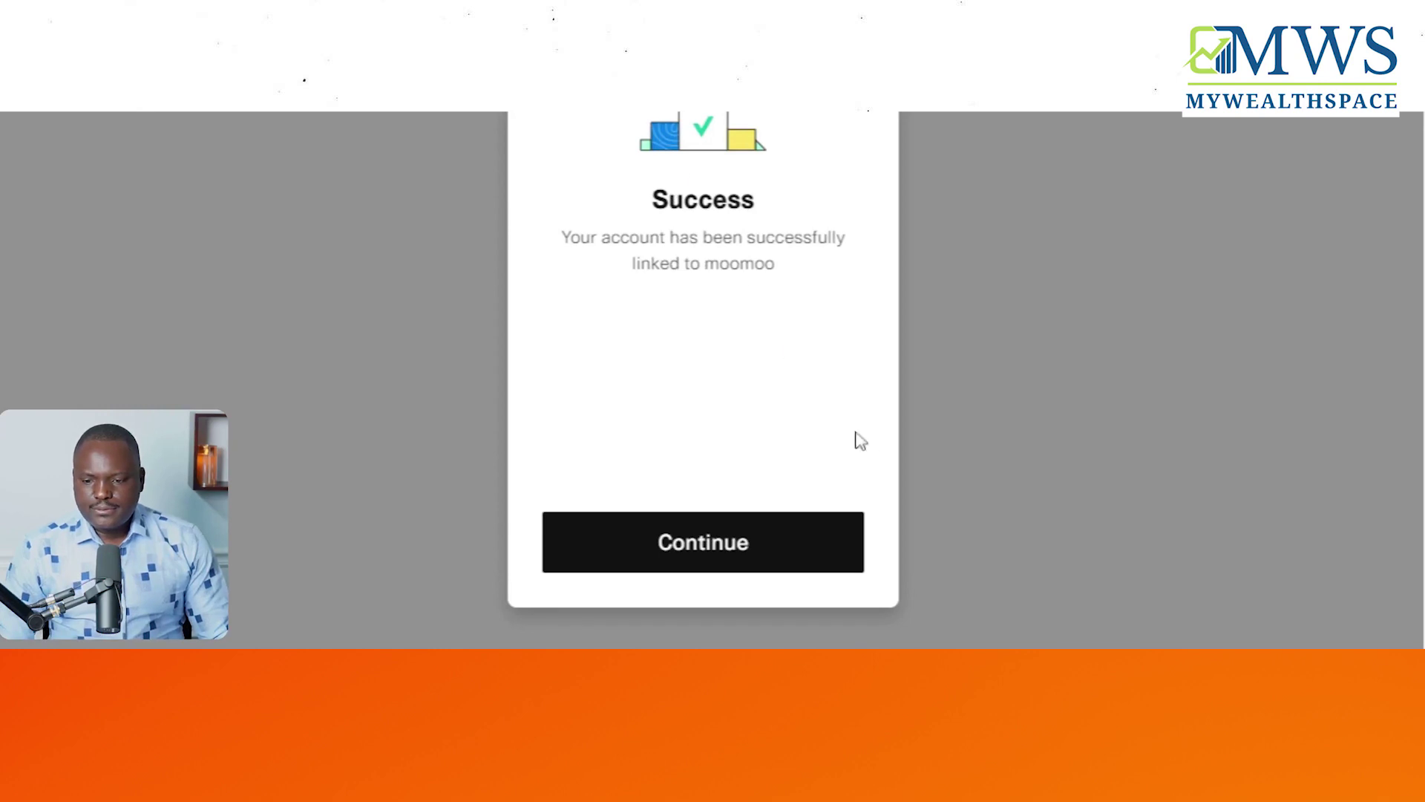
Step: Complete the Bank of America login and confirm Plaid's success screen to return to moomoo
scroll(872, 443, "up", 3)
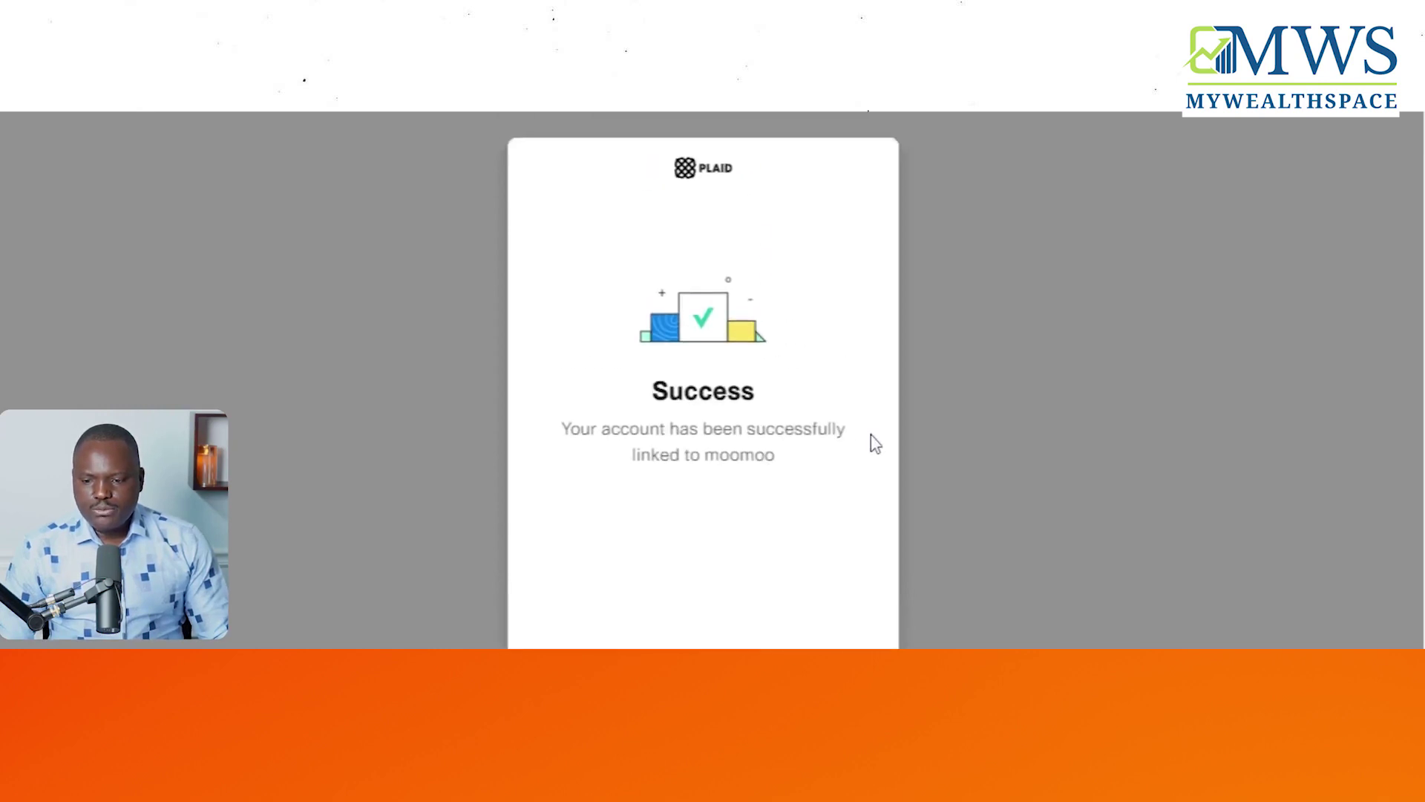
scroll(869, 435, "up", 3)
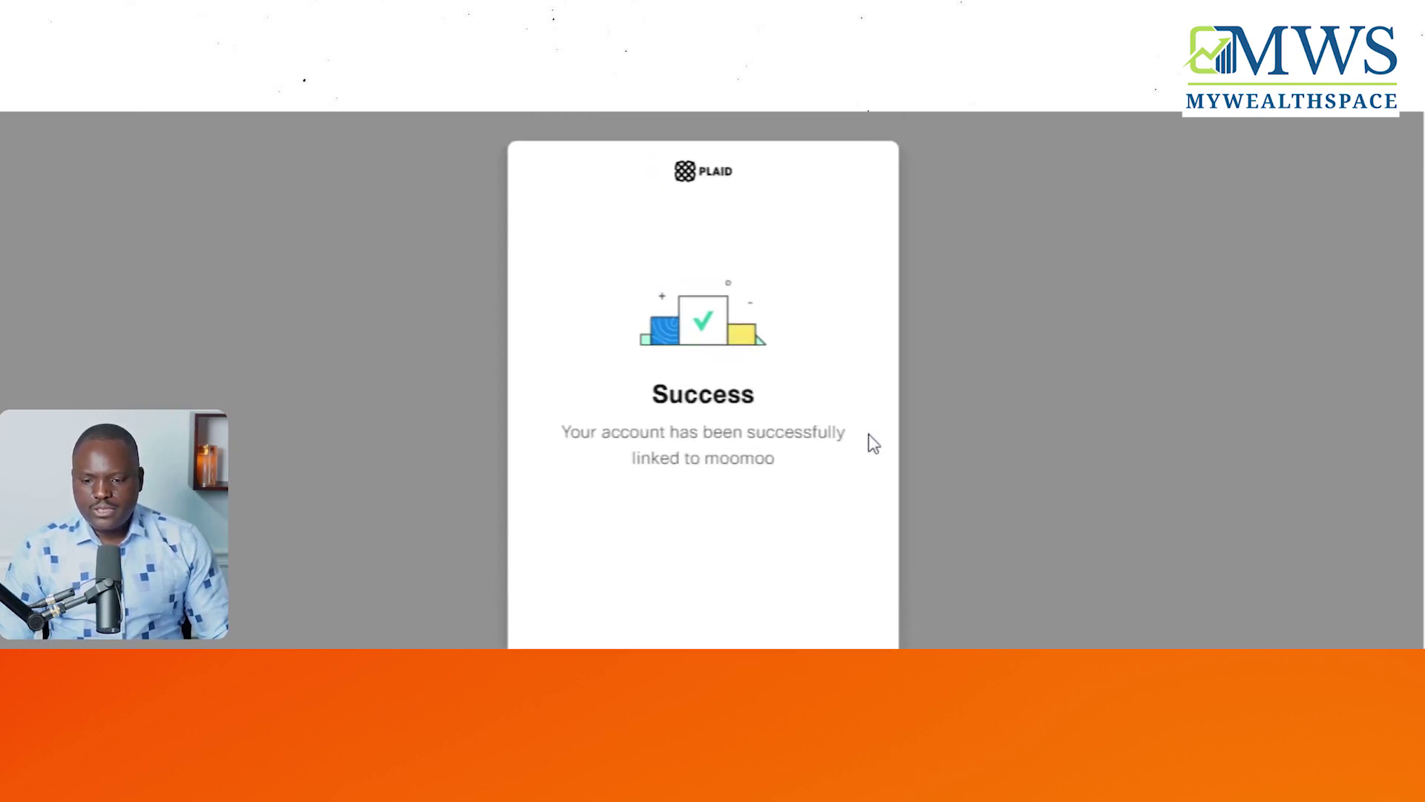
scroll(872, 443, "down", 6)
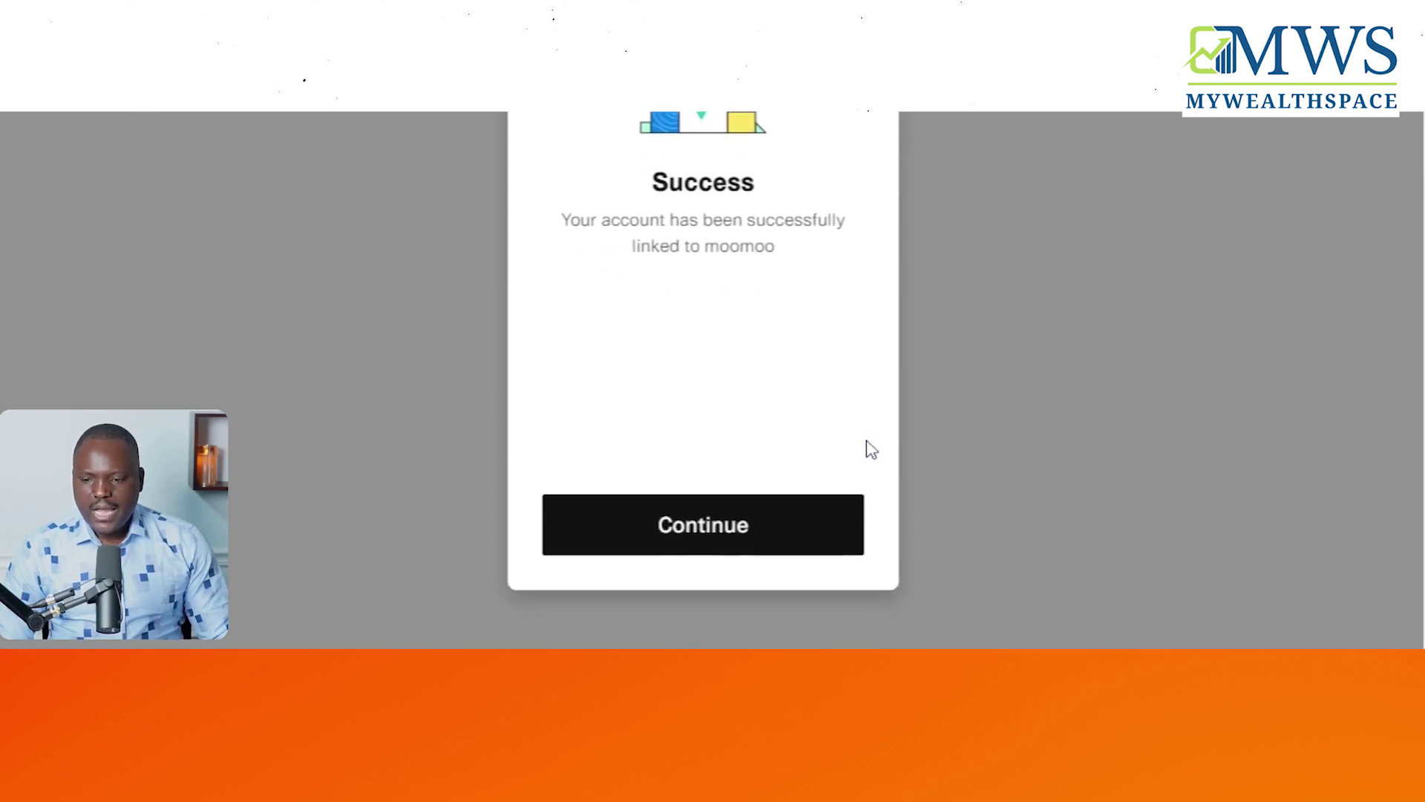
scroll(872, 449, "up", 6)
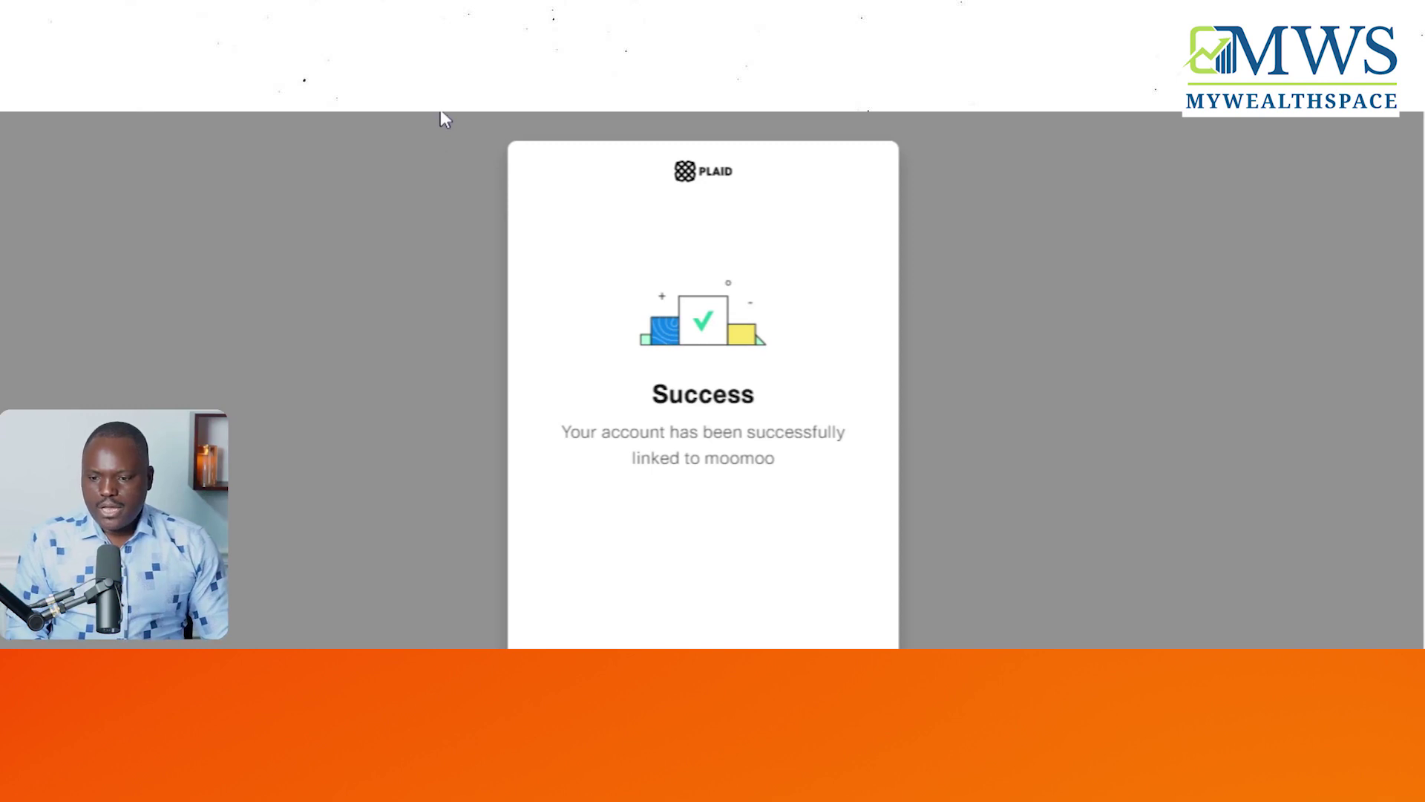
scroll(1193, 460, "down", 6)
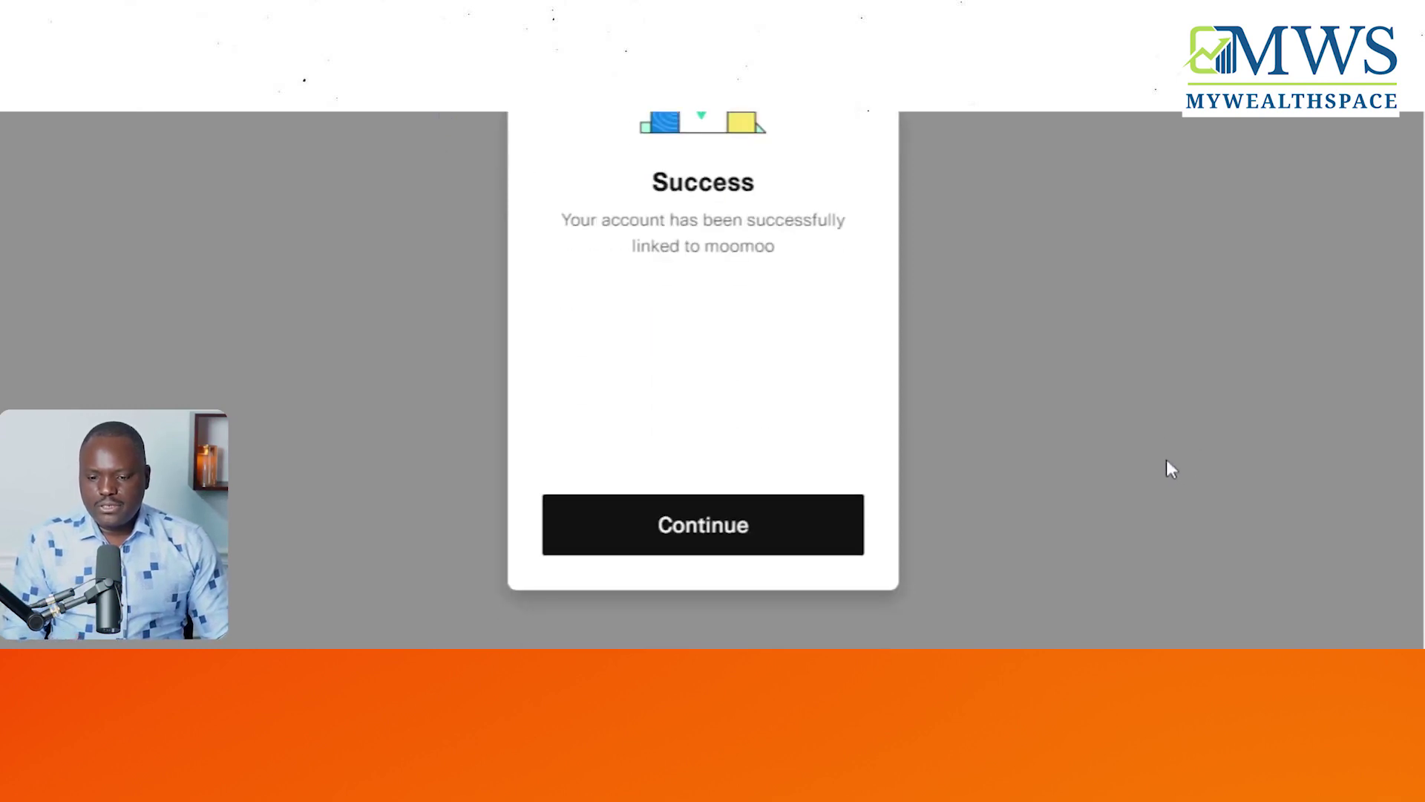
left_click(687, 531)
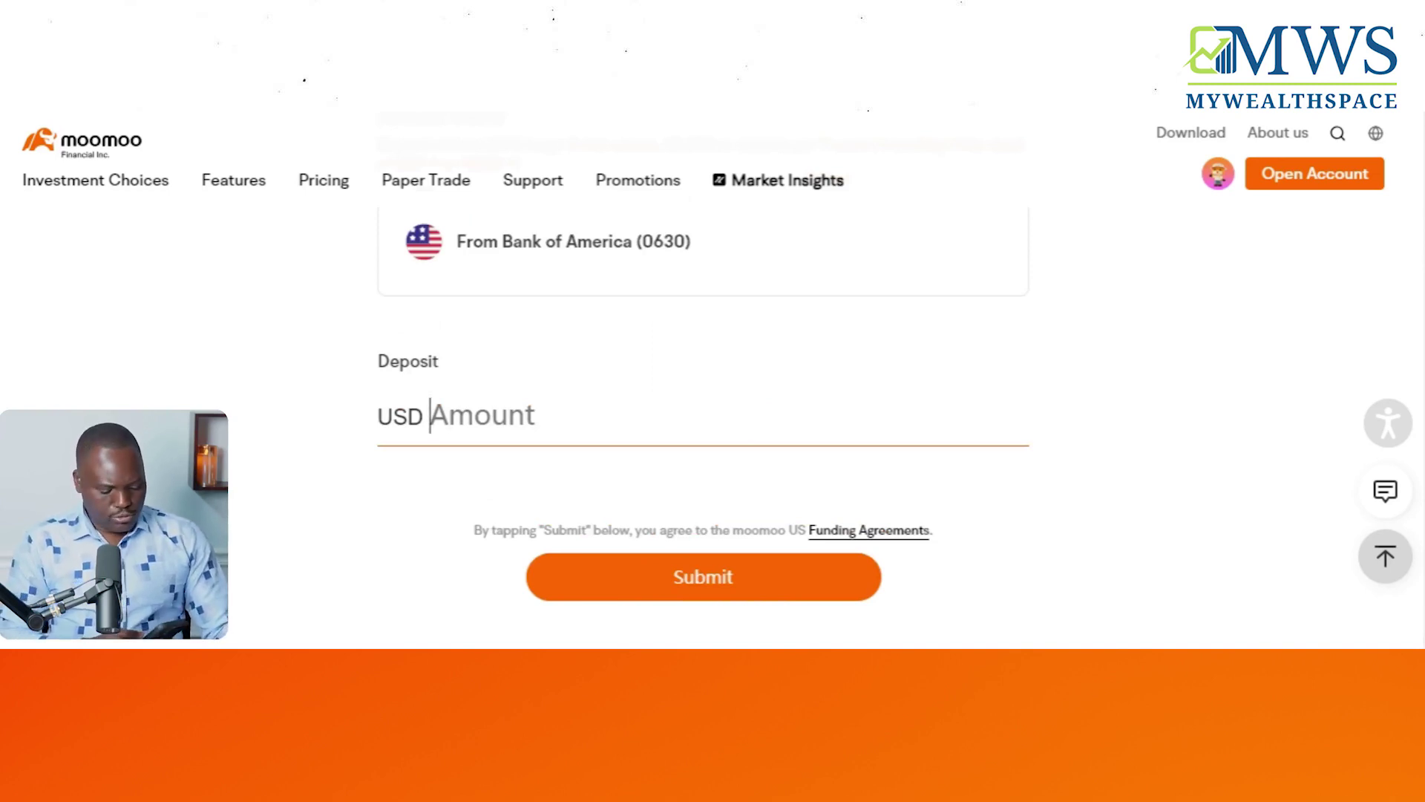
Step: Select the empty USD Amount field and review the quick amounts and Funding Agreements
left_click(431, 416)
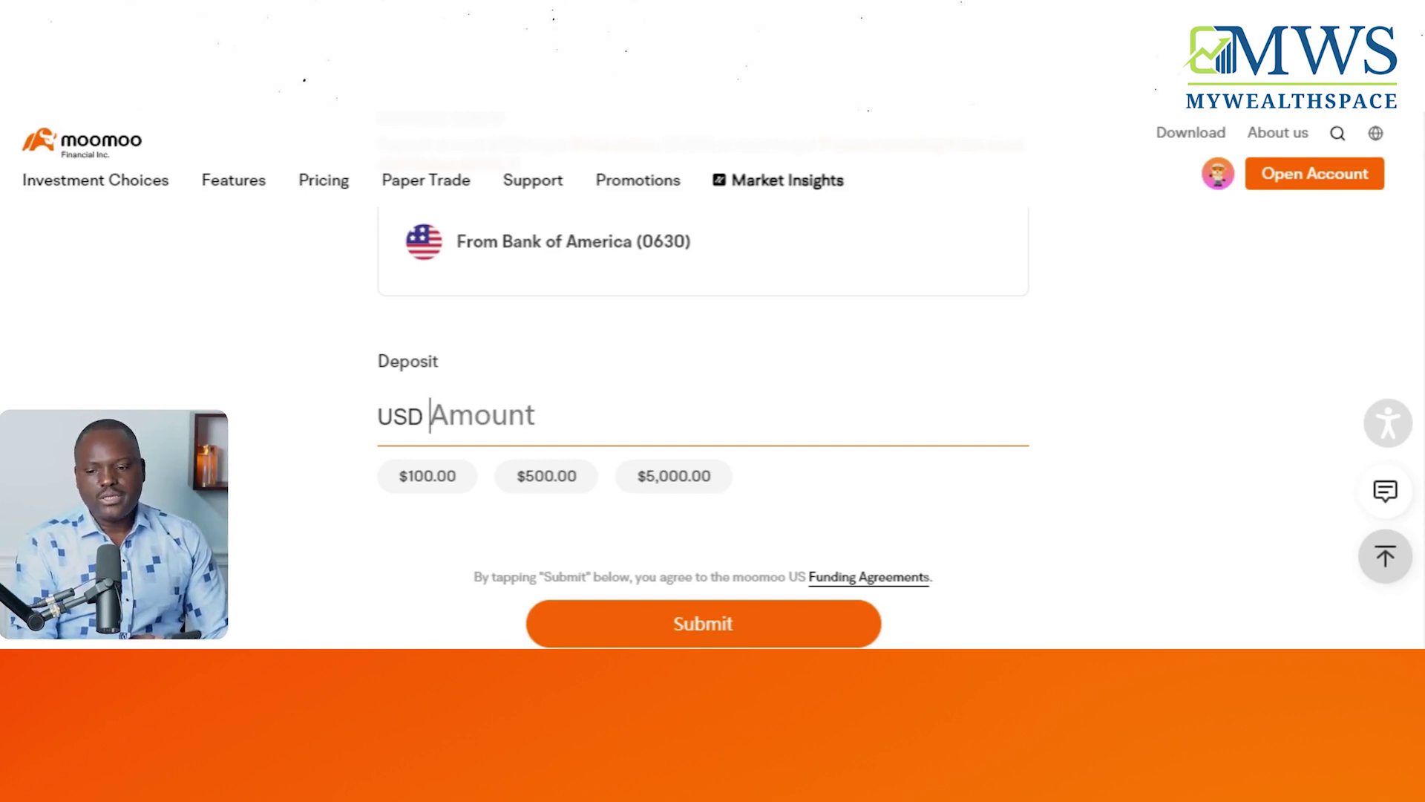
scroll(703, 416, "down", 1)
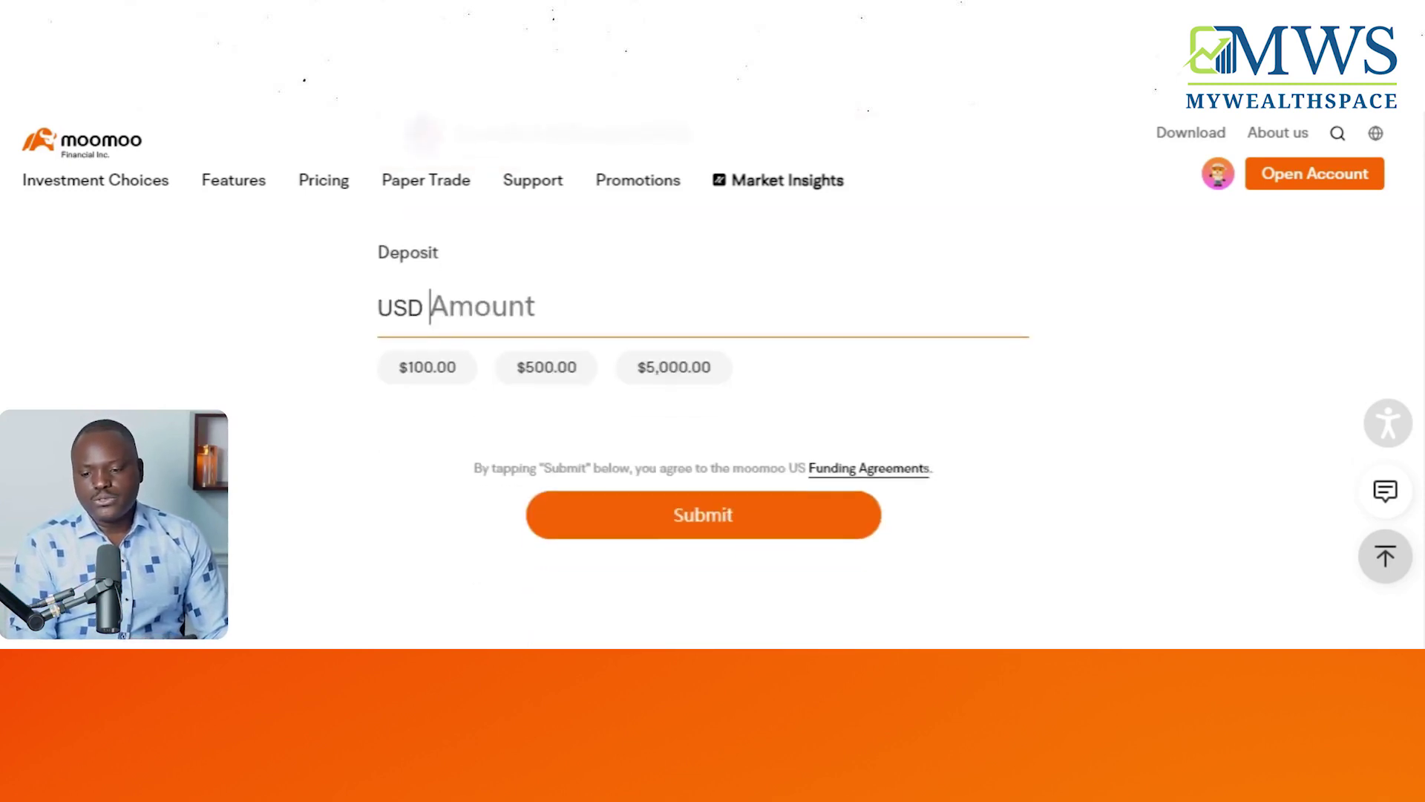
scroll(1007, 367, "up", 1)
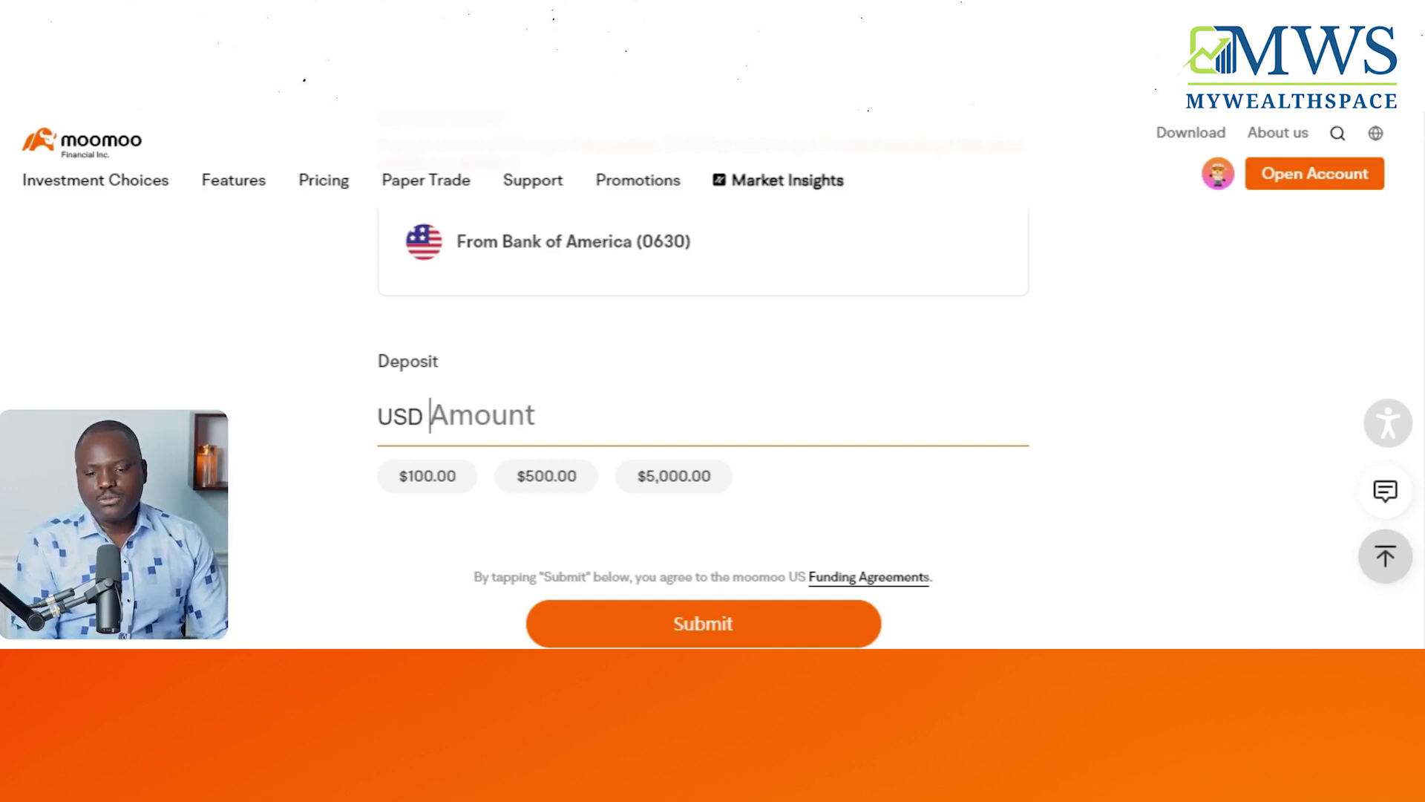
scroll(703, 416, "down", 1)
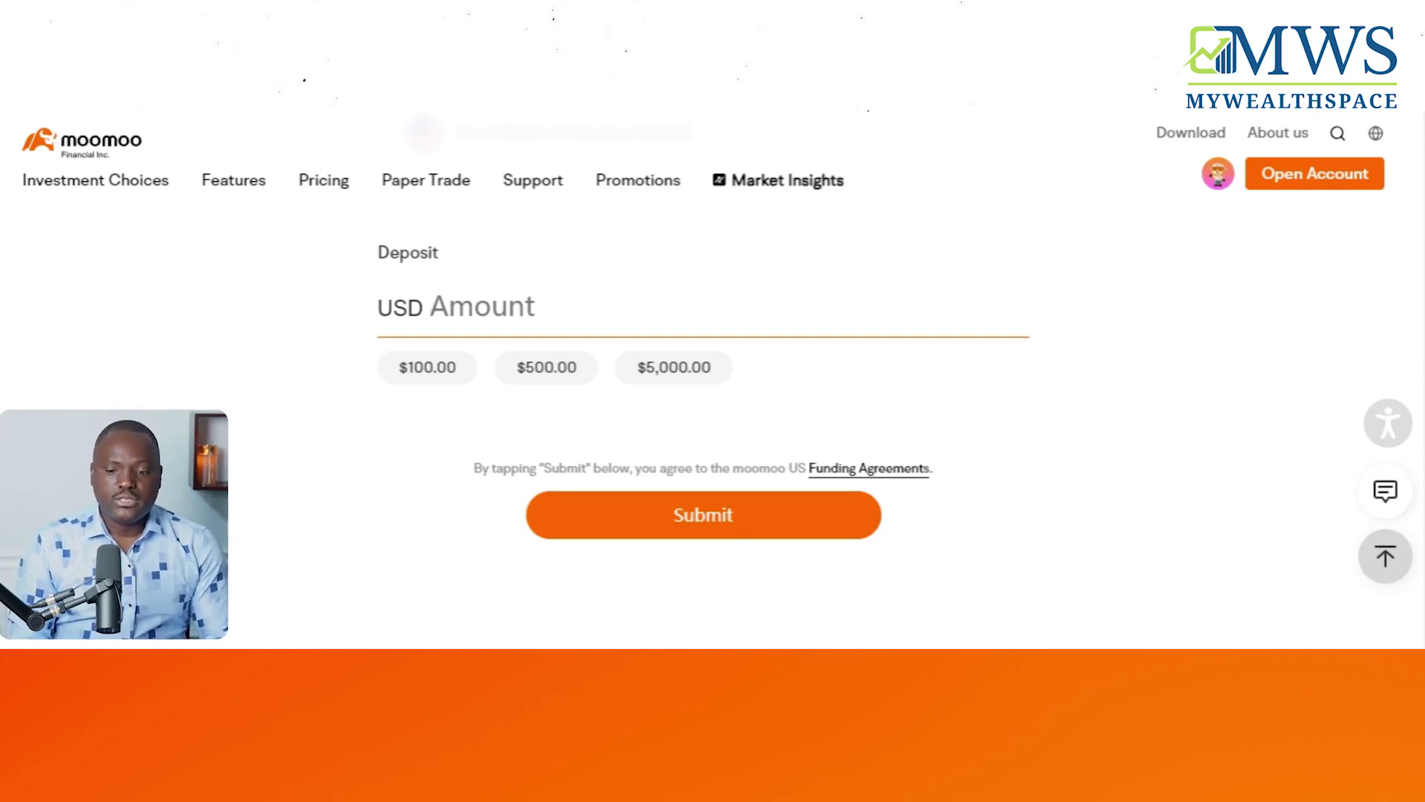
Step: Choose the $100.00 quick amount so the deposit reads USD 100.00, then review the form
scroll(883, 371, "up", 4)
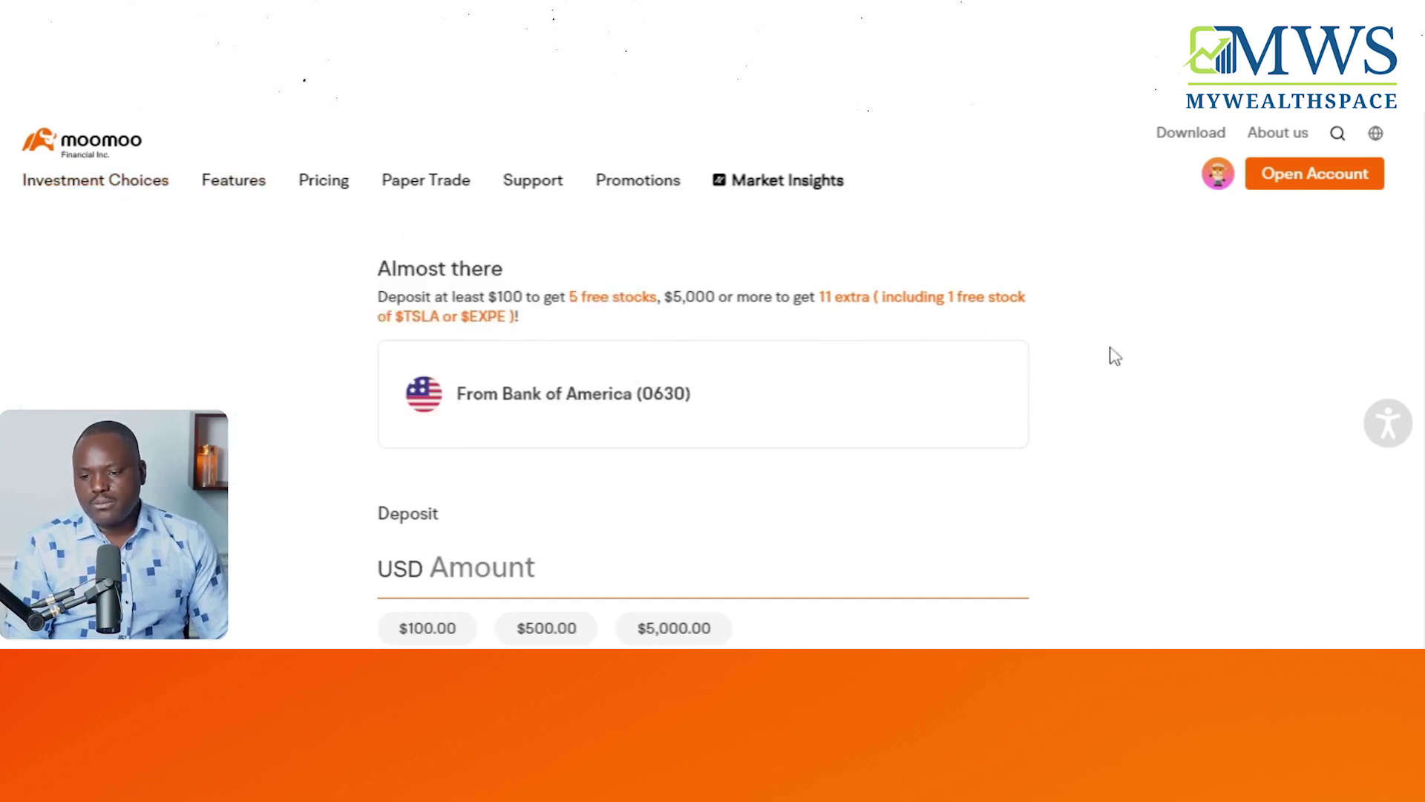
scroll(1110, 373, "down", 3)
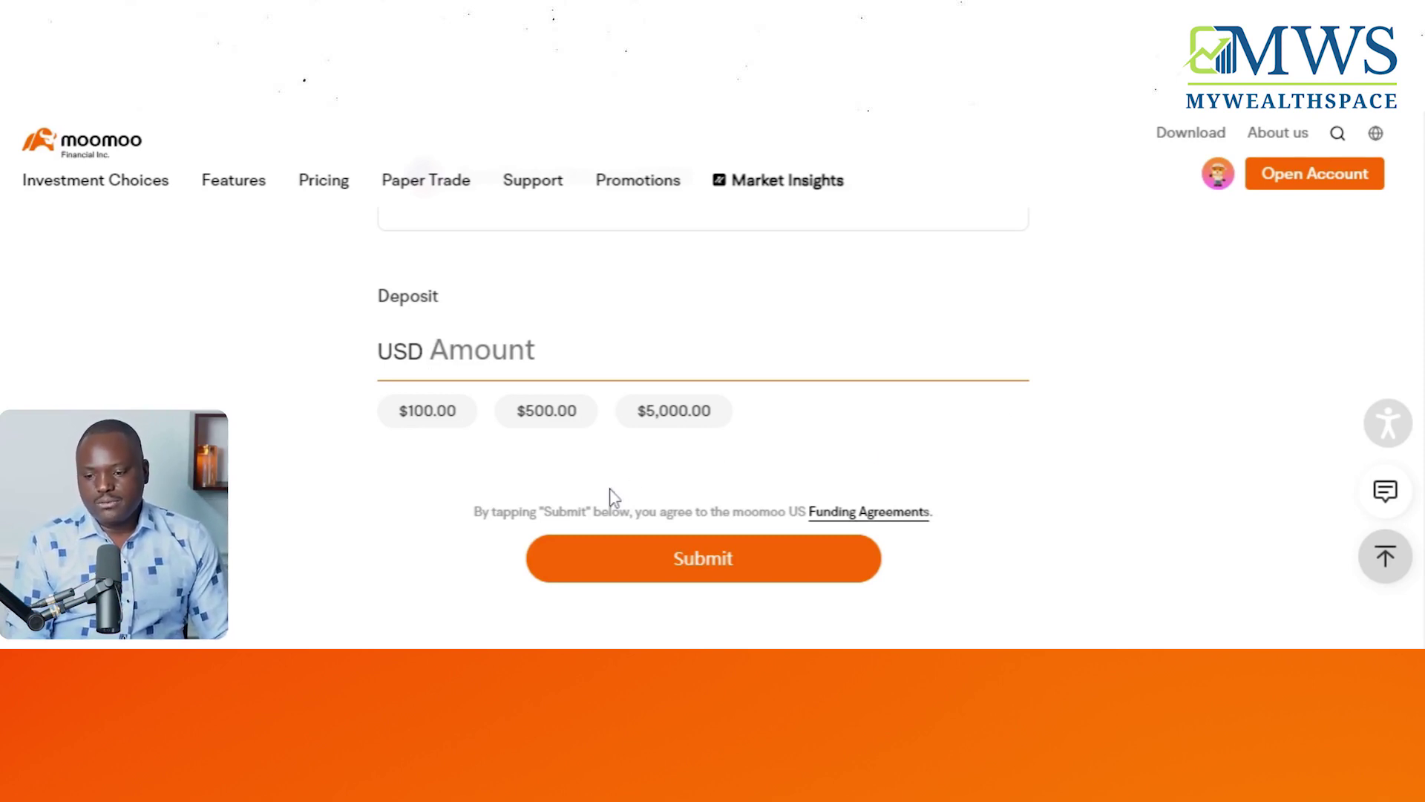
scroll(714, 438, "down", 1)
scroll(714, 438, "down", 2)
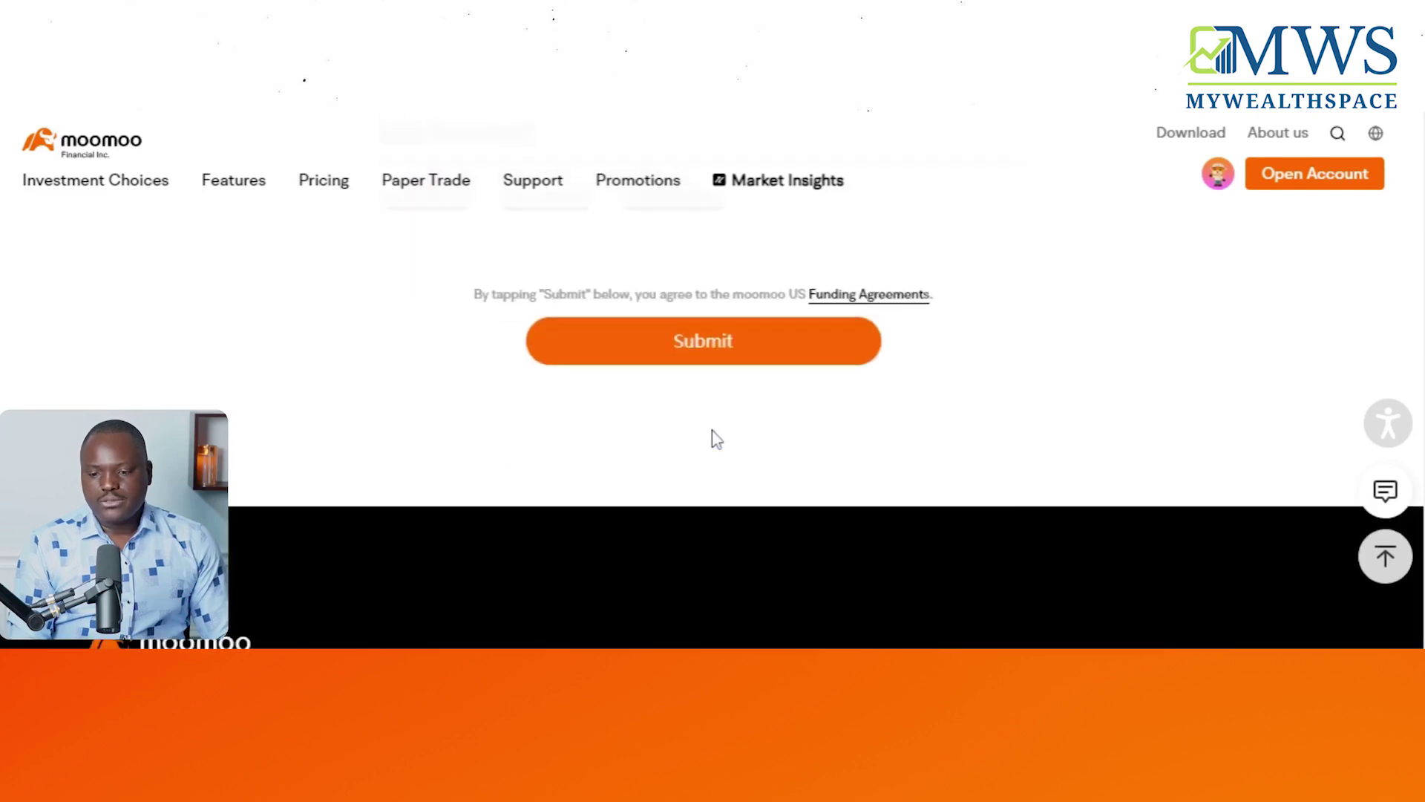
scroll(714, 438, "up", 3)
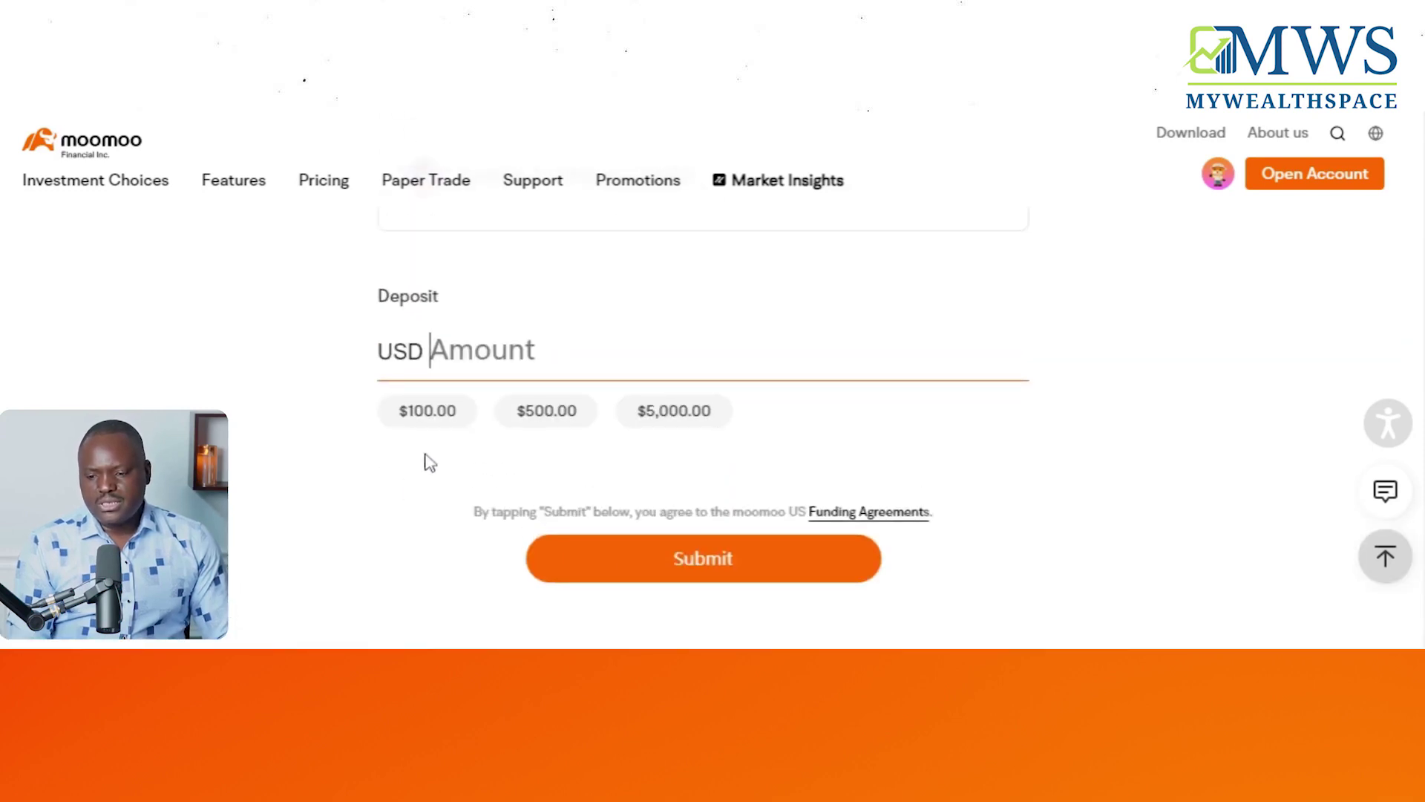
left_click(432, 410)
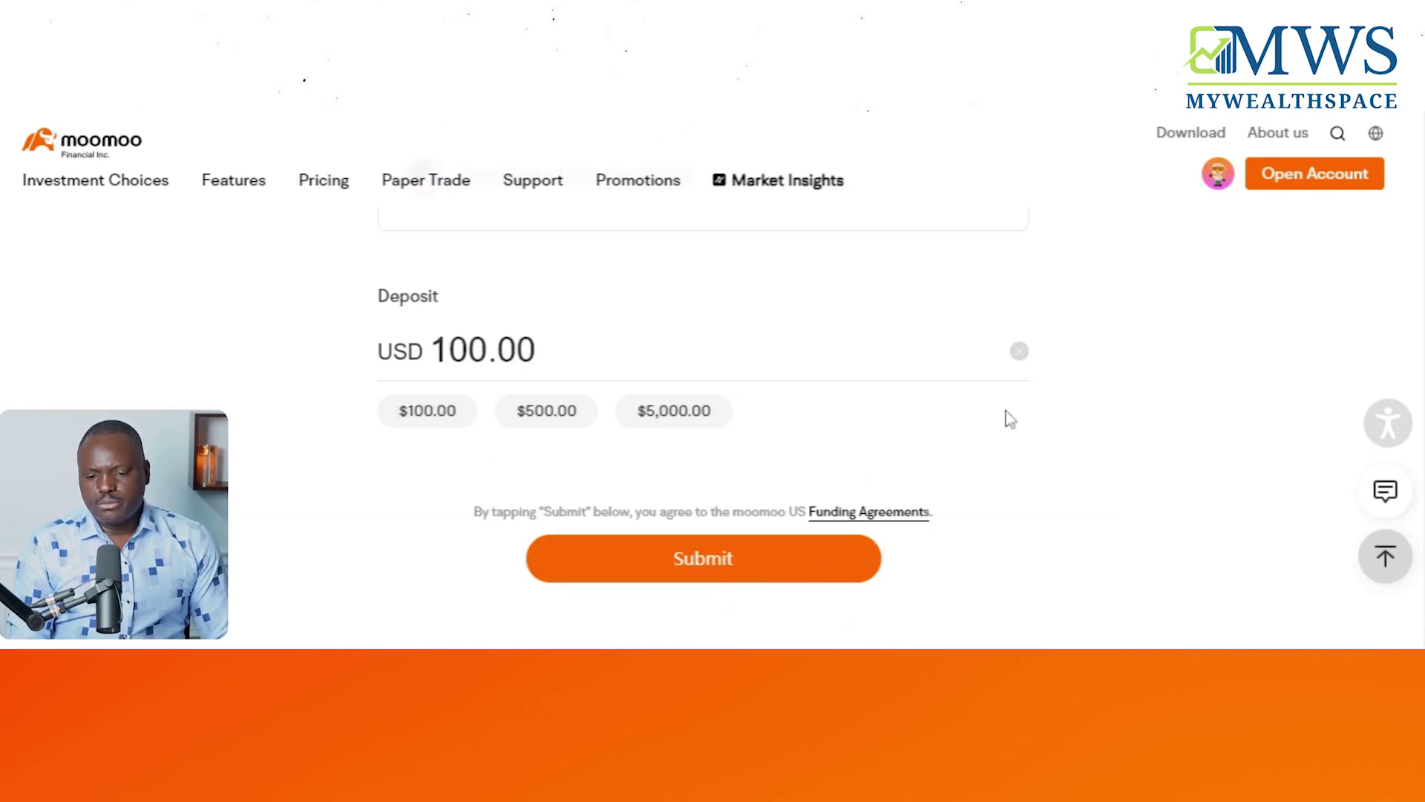
scroll(728, 388, "down", 4)
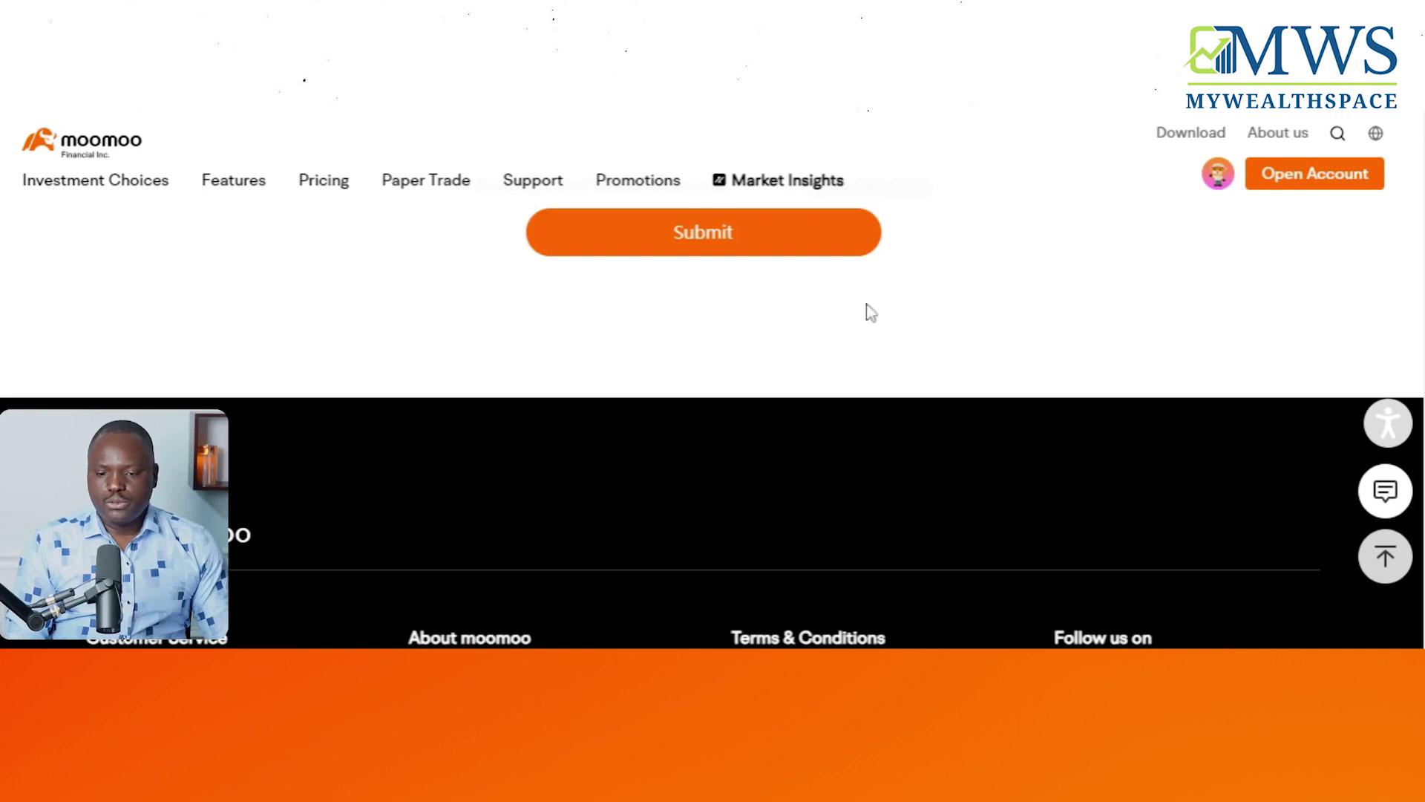
scroll(876, 314, "up", 2)
scroll(884, 318, "up", 2)
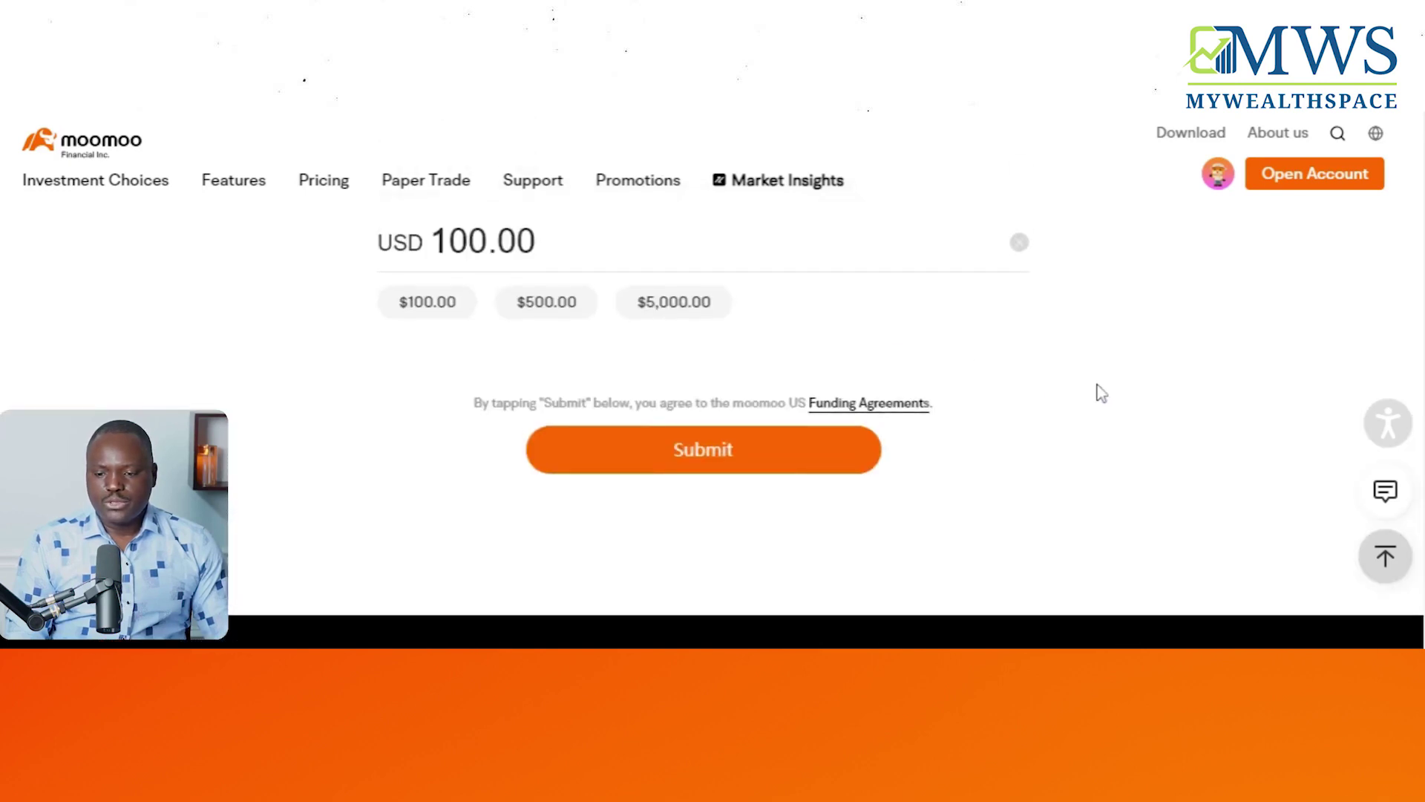
scroll(1098, 391, "up", 5)
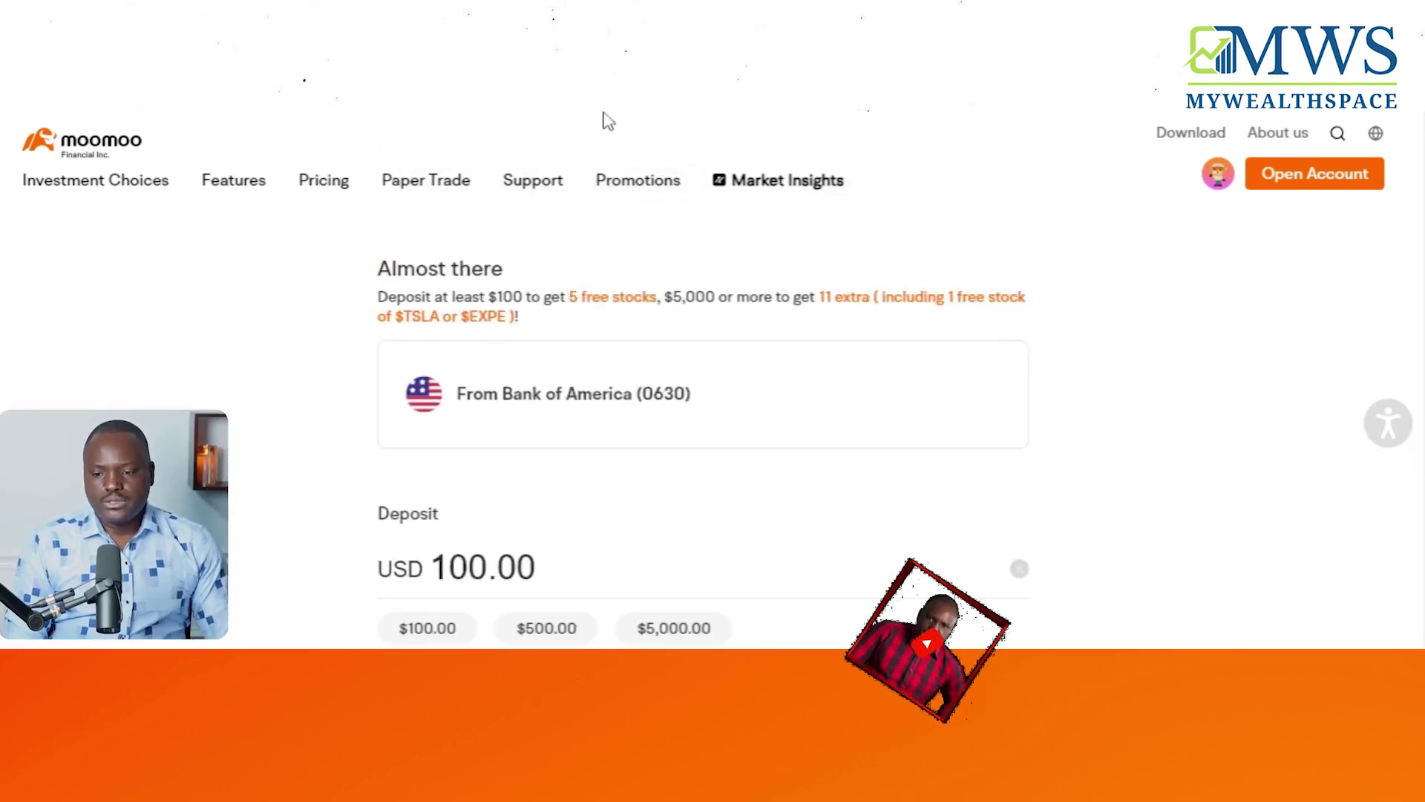